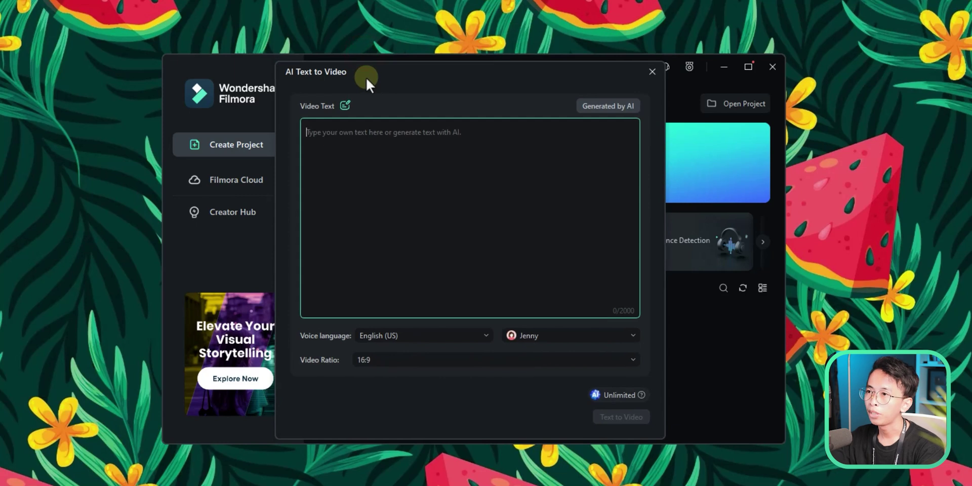
pyautogui.write('naskah di sini')
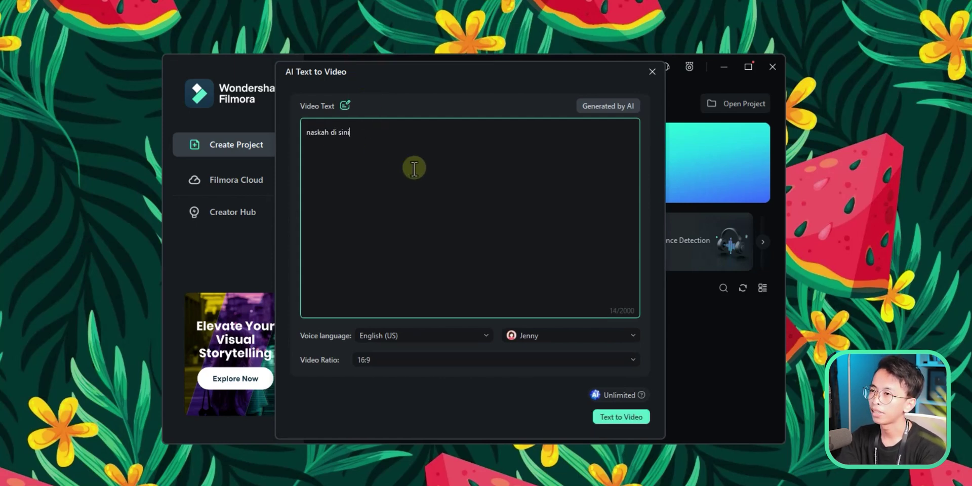
pyautogui.hotkey('ctrl', 'a')
pyautogui.press('BackSpace')
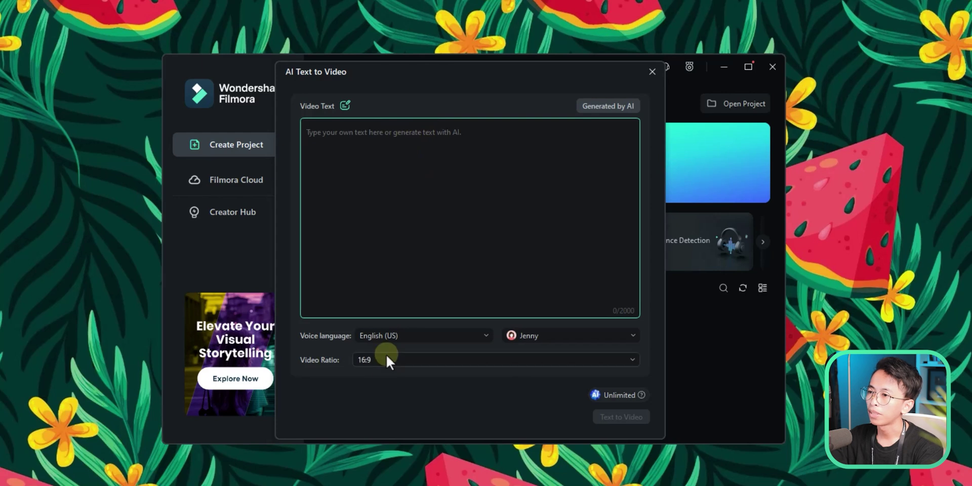
# Set the voice language to Indonesian (Indonesia) with Ardi as the narrator voice.
pyautogui.click(409, 334)
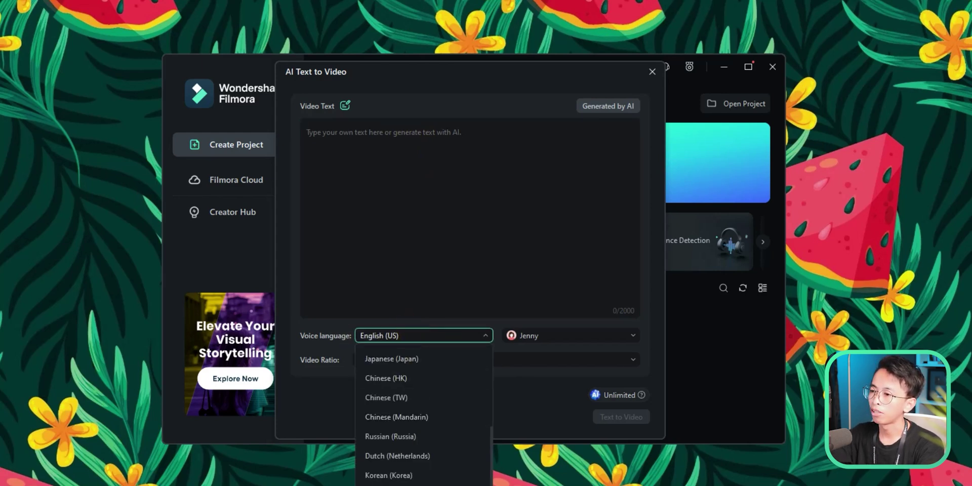
pyautogui.click(465, 441)
pyautogui.click(543, 334)
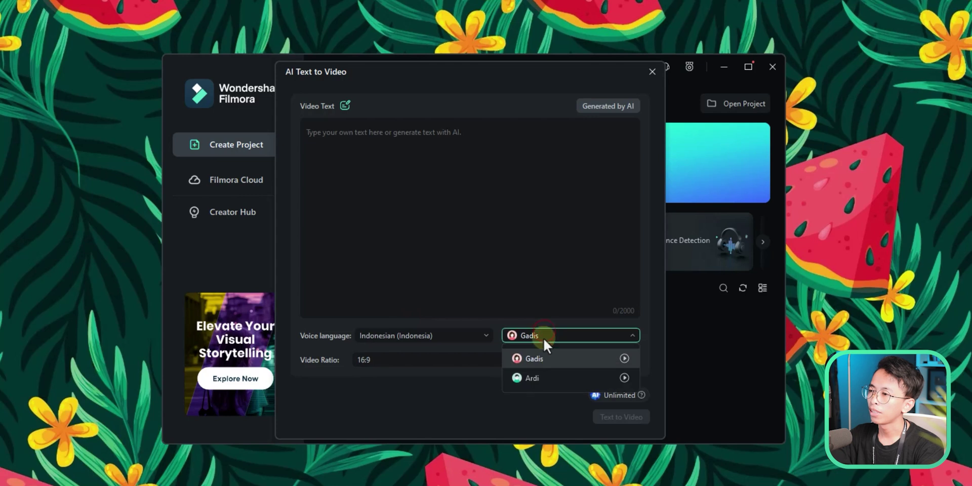
pyautogui.click(536, 377)
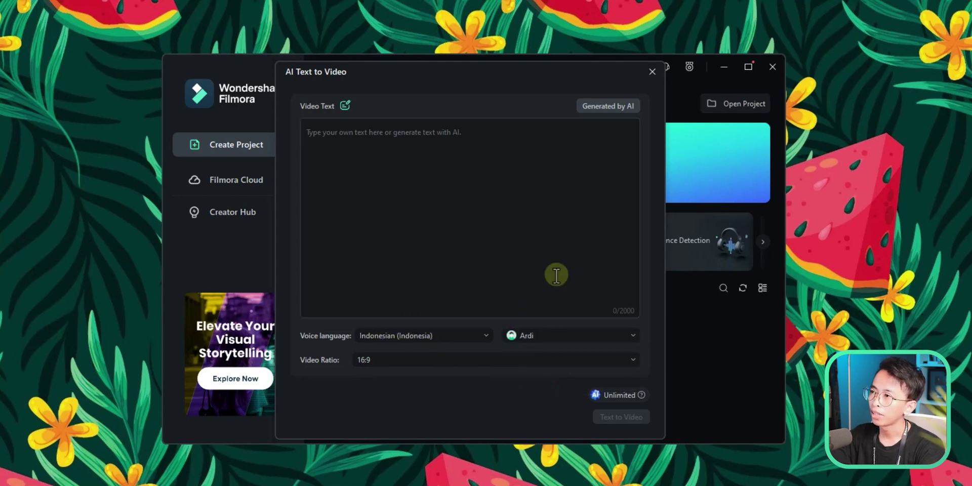
# Start an AI-generated script of type Informative/explanatory article with the topic "Fakta unik tentang kucing".
pyautogui.click(577, 109)
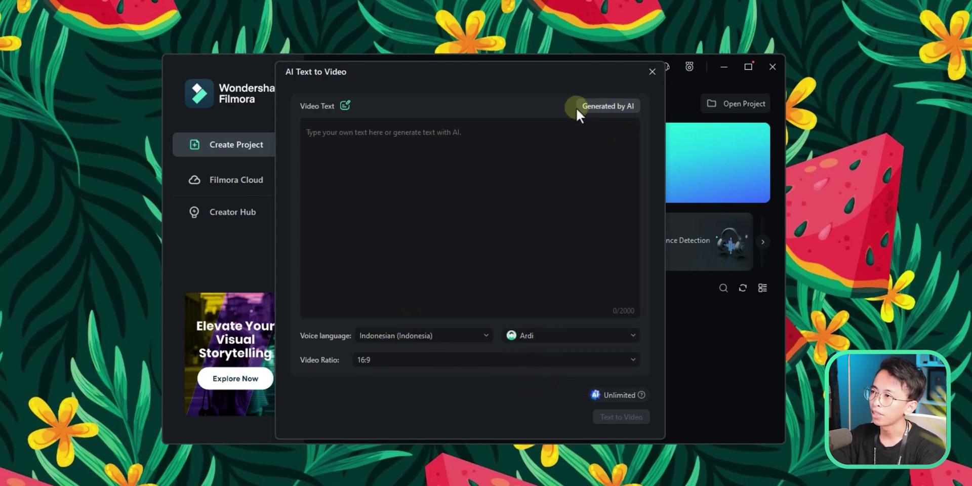
pyautogui.click(631, 108)
pyautogui.click(324, 127)
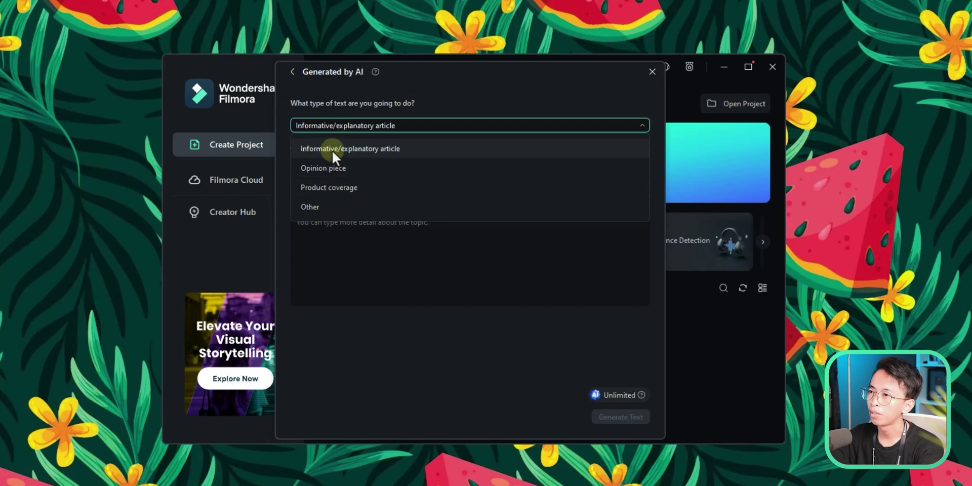
pyautogui.click(332, 150)
pyautogui.click(369, 168)
pyautogui.write('Fakta unik tentang kucing')
# Add the detail "Buatkan beberapa fakta unik tentang hewan kucing yang ada di dunia" and generate the script text.
pyautogui.click(368, 231)
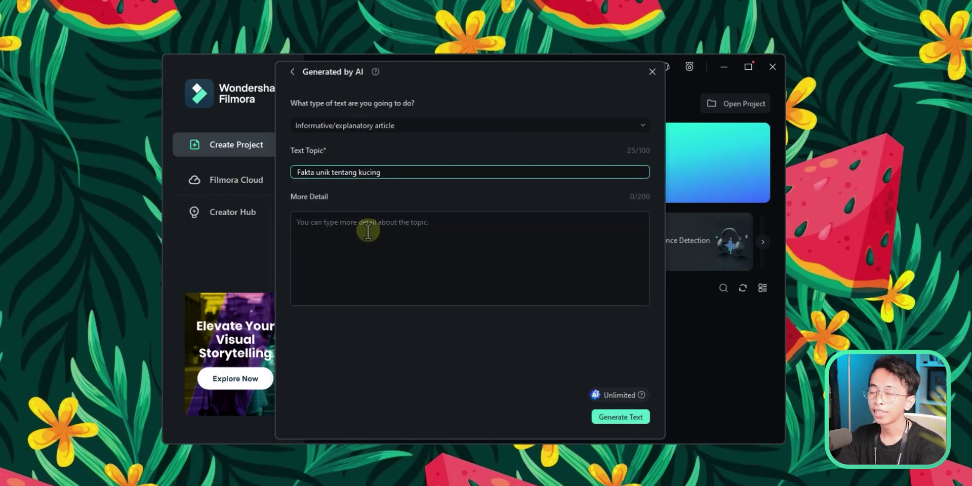
pyautogui.write('Buatkan beberapa fakta unik')
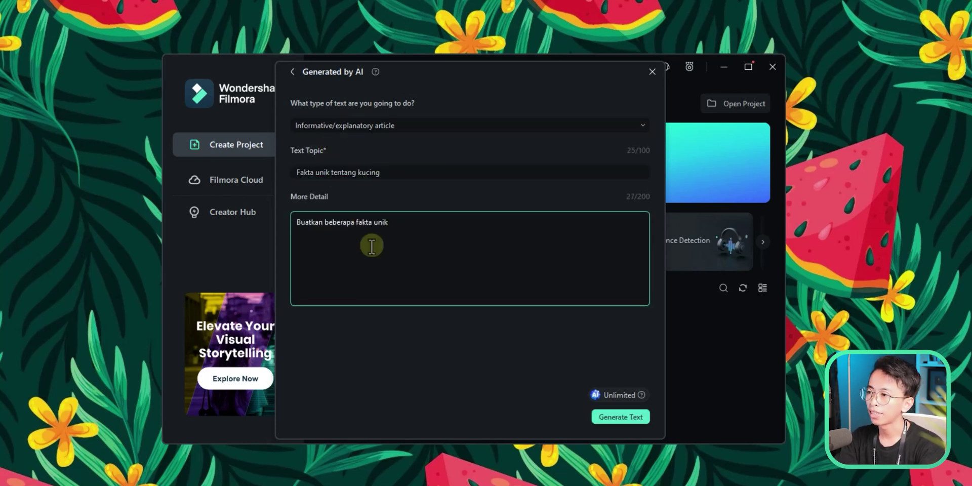
pyautogui.write(' tentang hewan kucing yang ada di dunia')
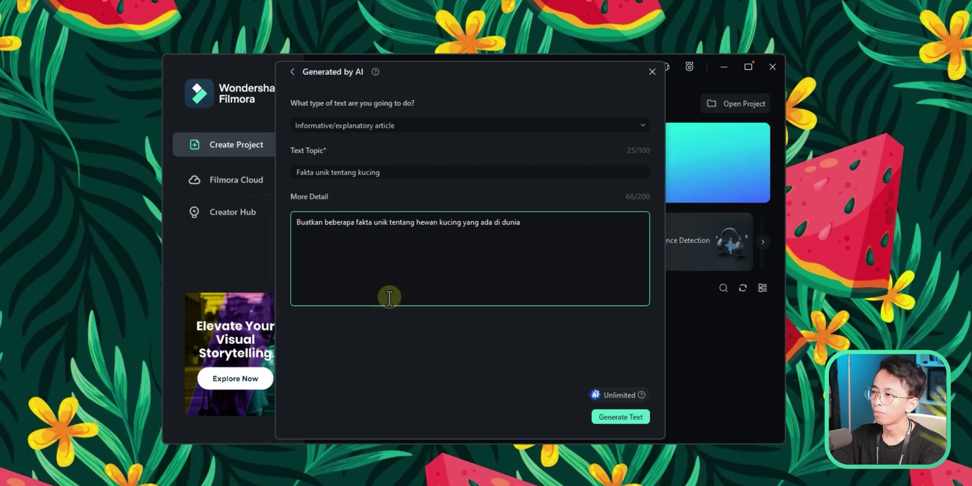
pyautogui.click(627, 416)
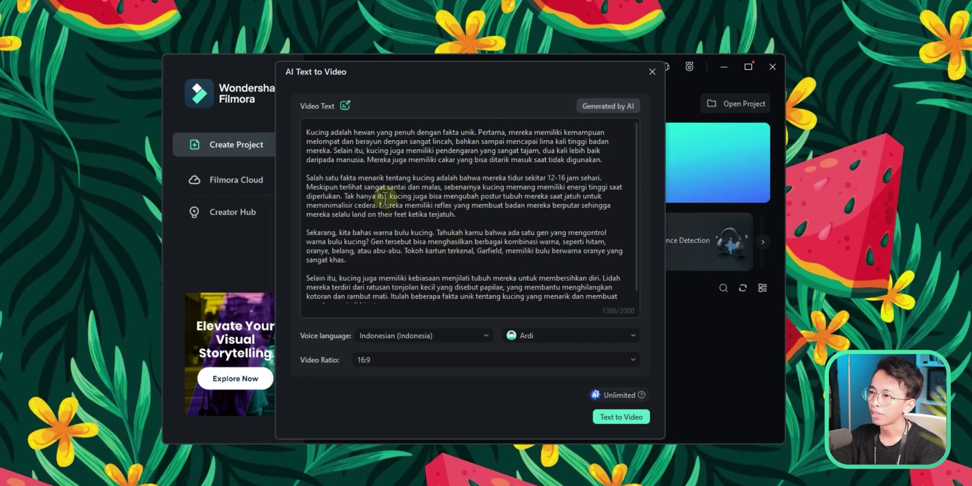
# Review the generated cat-facts script and convert it to a video.
pyautogui.scroll(-1, 382, 207)
pyautogui.scroll(1, 375, 219)
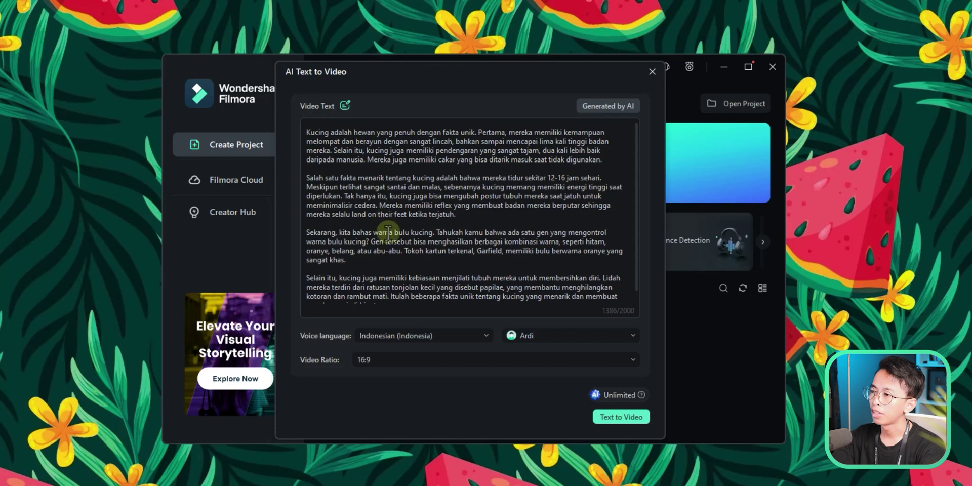
pyautogui.click(621, 417)
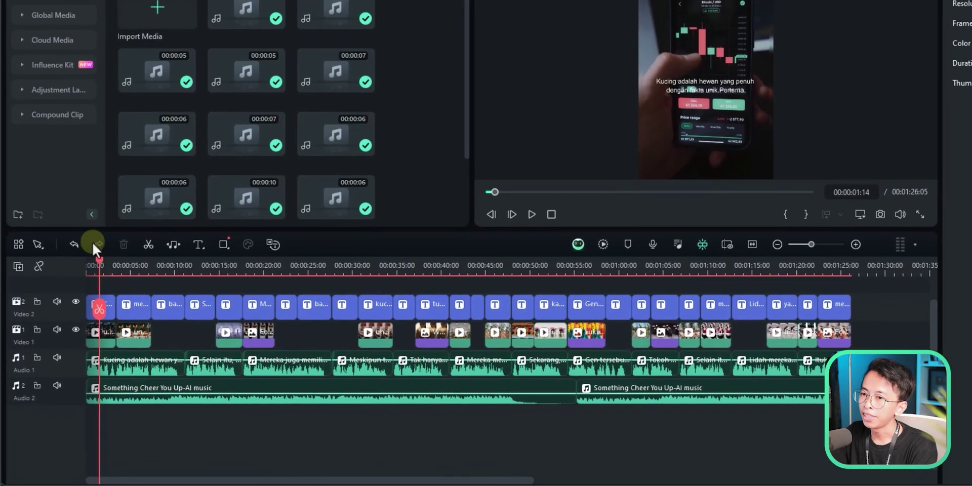
# Scrub through the opening of the generated video and play its first seconds from the start.
pyautogui.moveTo(84, 290); pyautogui.dragTo(96, 291)
pyautogui.moveTo(114, 262); pyautogui.dragTo(226, 261)
pyautogui.click(105, 272)
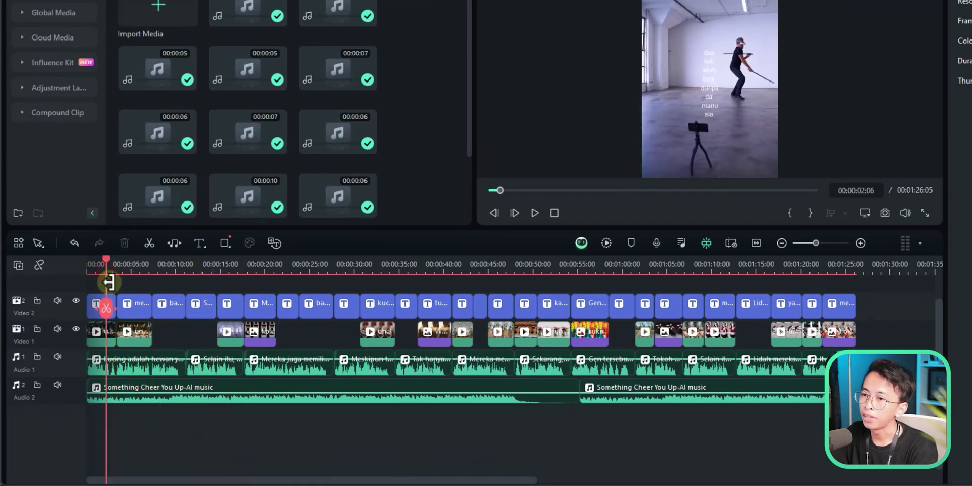
pyautogui.moveTo(104, 262); pyautogui.dragTo(72, 262)
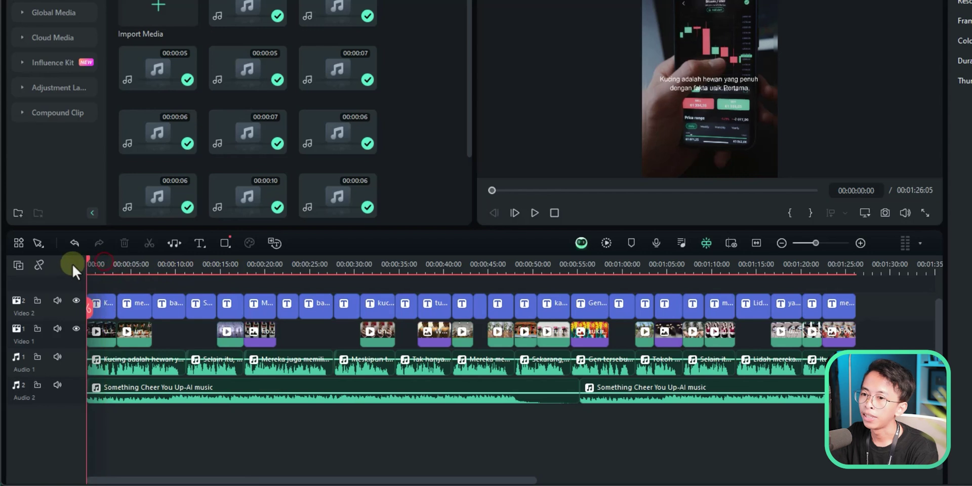
pyautogui.press('space')
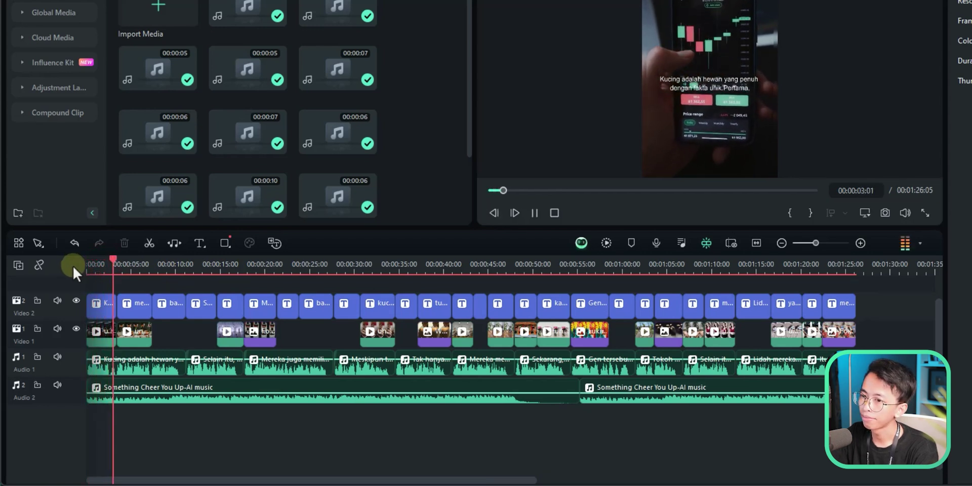
pyautogui.press('space')
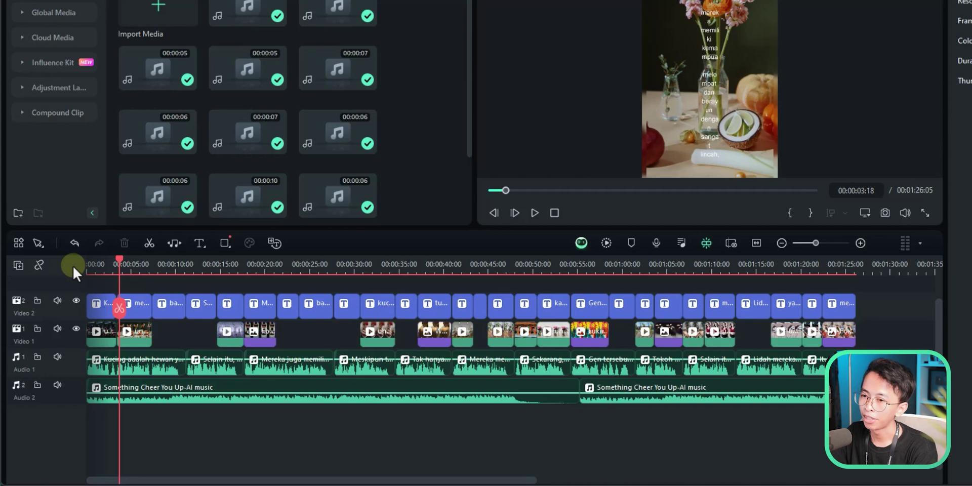
pyautogui.moveTo(117, 259); pyautogui.dragTo(82, 269)
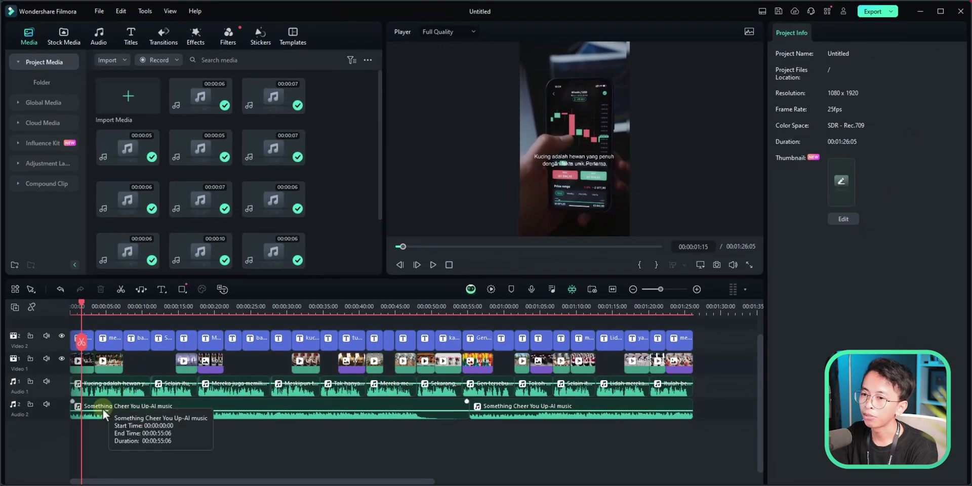
# Examine the first background music clip's audio settings and check the generated footage up to about 21 seconds.
pyautogui.click(104, 415)
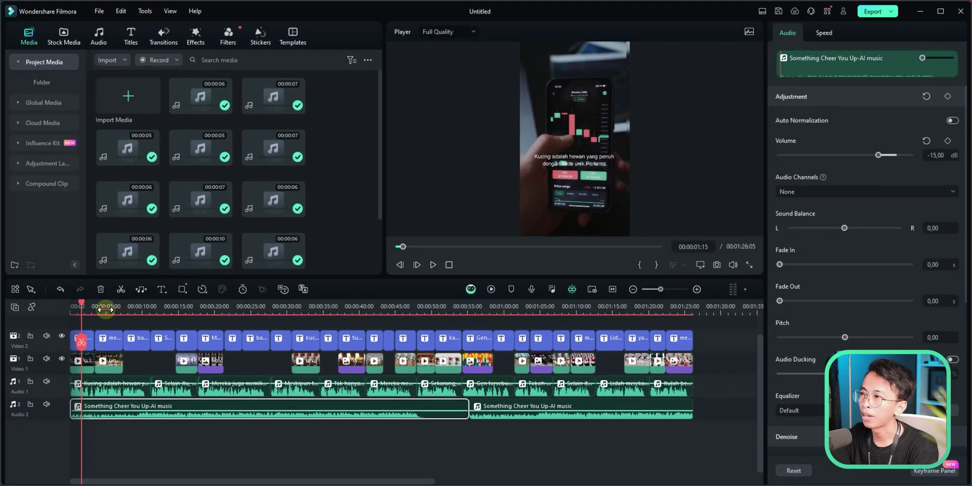
pyautogui.moveTo(106, 308); pyautogui.dragTo(252, 306)
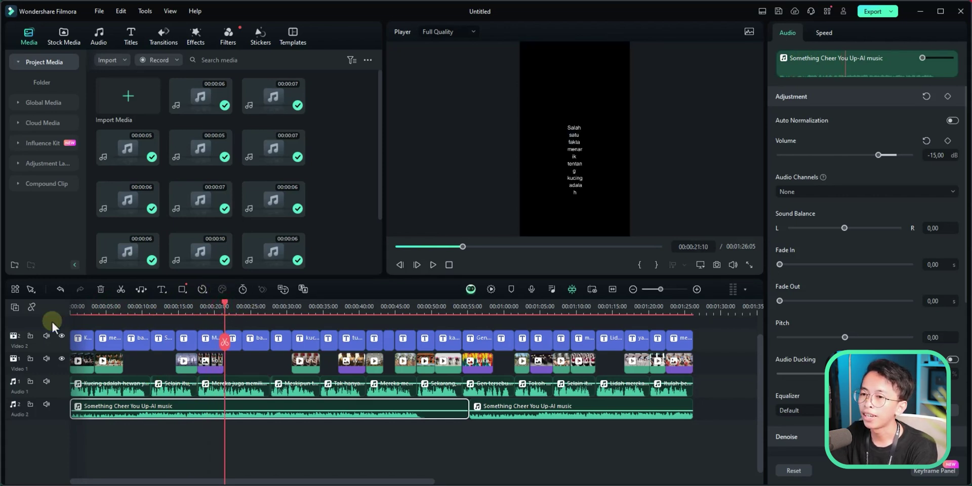
pyautogui.click(77, 309)
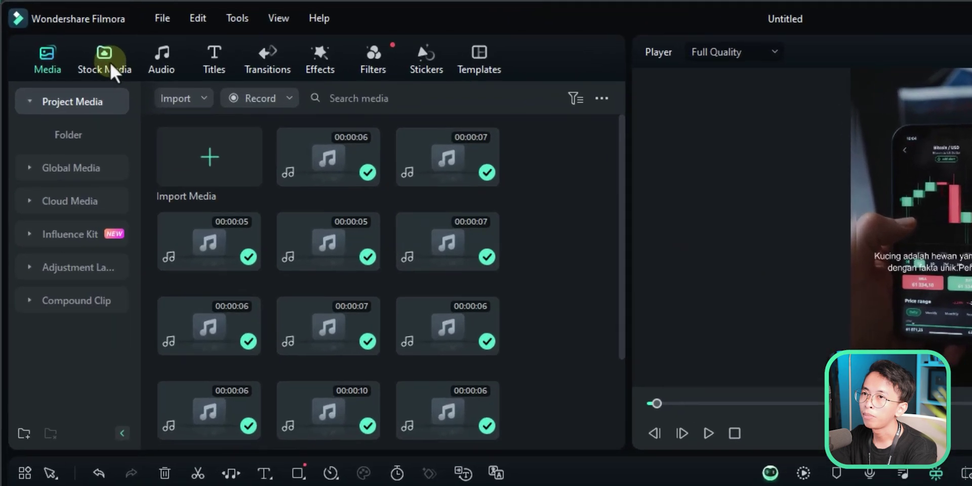
# Open the Pexels videos in the stock media library and narrow the media area beside the player.
pyautogui.click(121, 67)
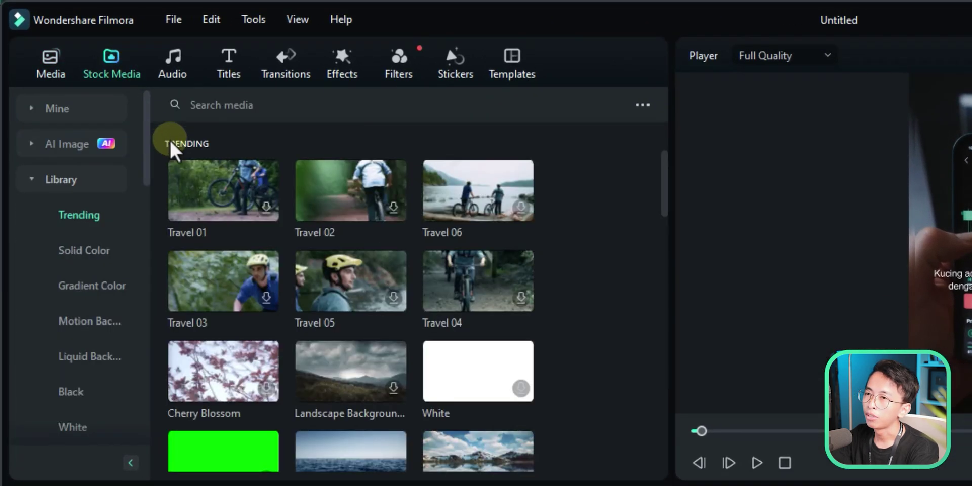
pyautogui.click(34, 180)
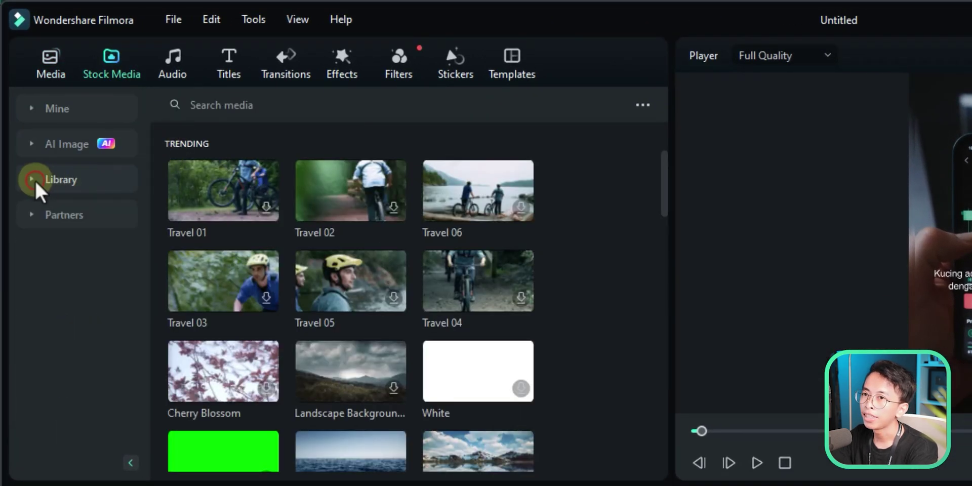
pyautogui.click(39, 218)
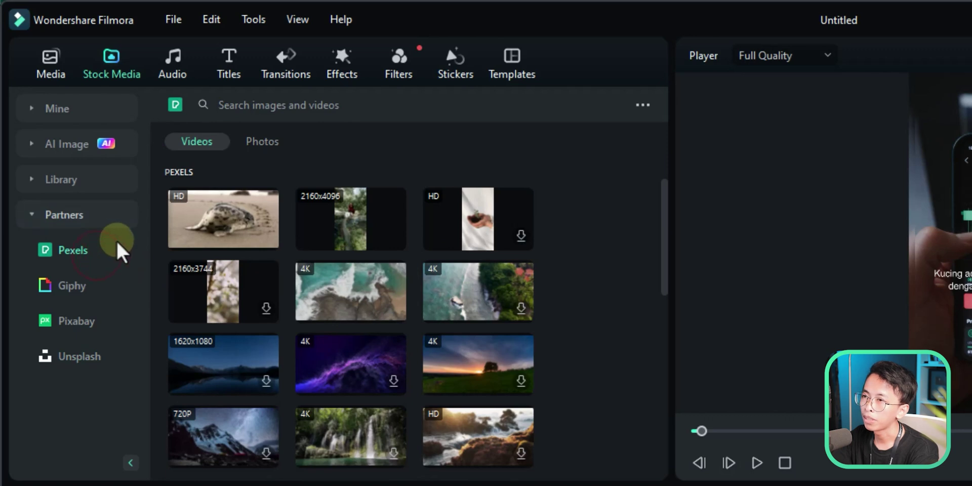
pyautogui.moveTo(669, 228); pyautogui.dragTo(599, 229)
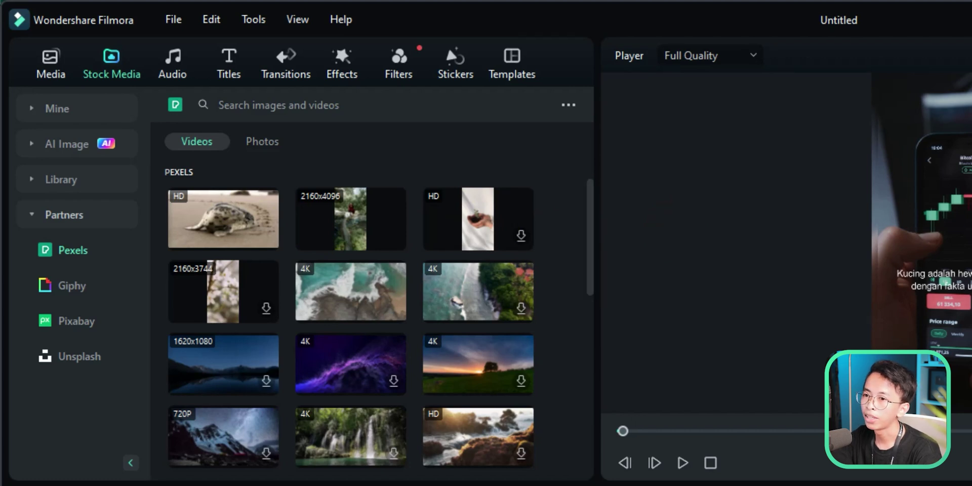
# Search the Pexels videos for "cat" and limit the results to Portrait orientation.
pyautogui.click(276, 106)
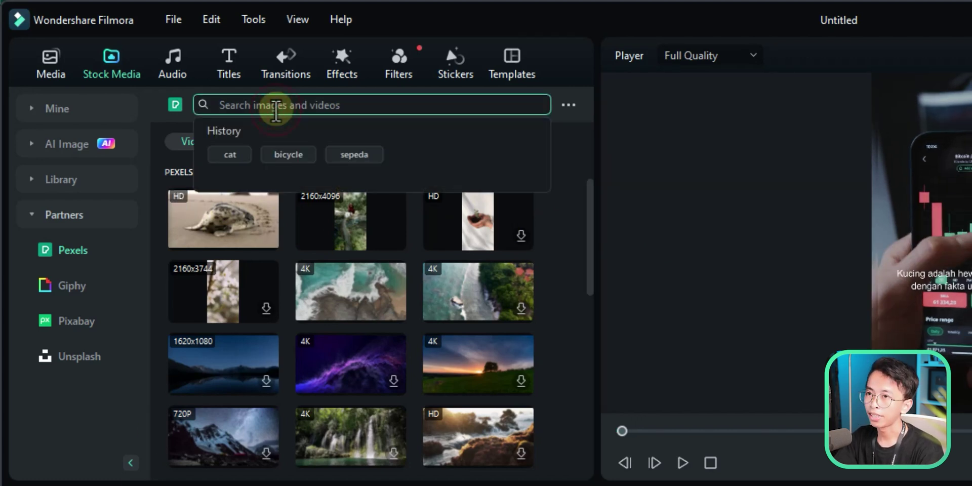
pyautogui.write('cat')
pyautogui.press('Return')
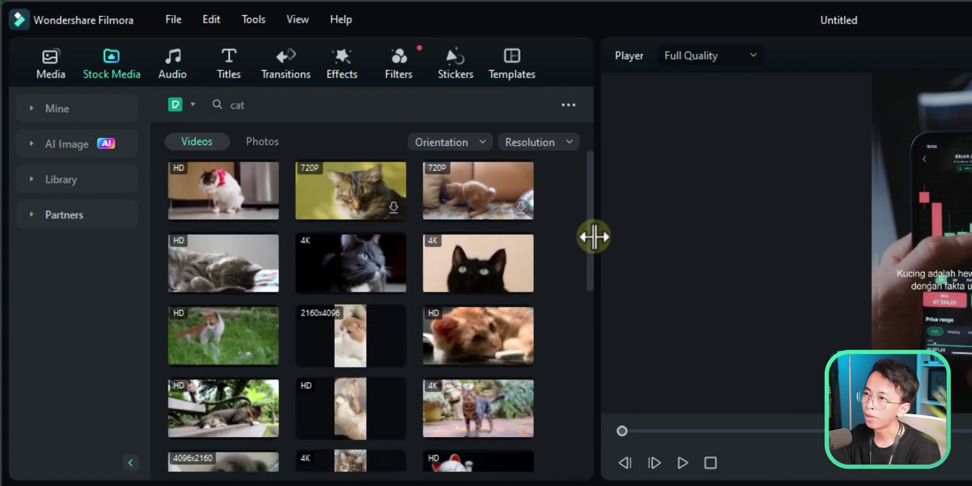
pyautogui.moveTo(590, 256); pyautogui.dragTo(584, 218)
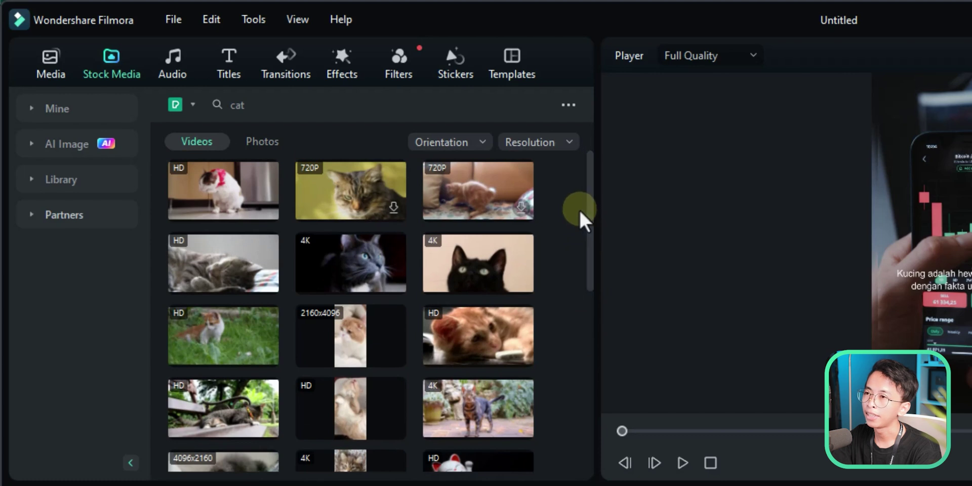
pyautogui.click(448, 140)
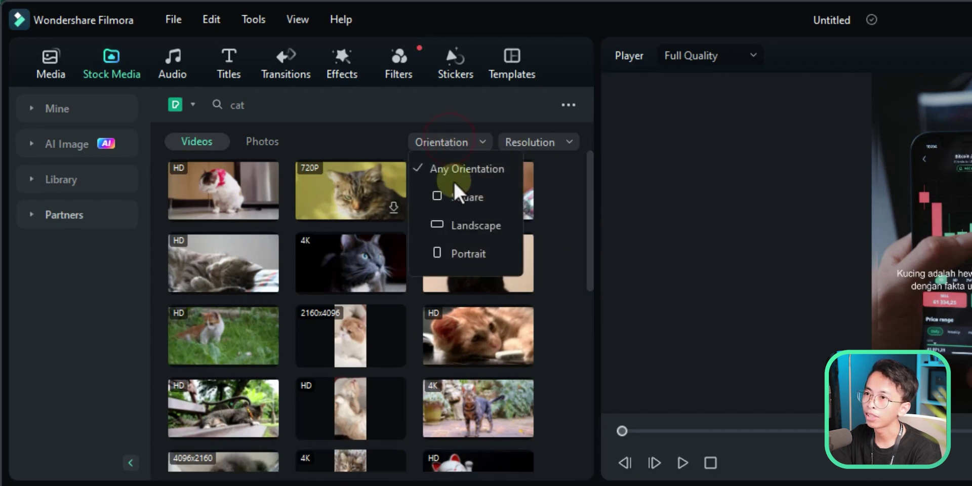
pyautogui.click(462, 254)
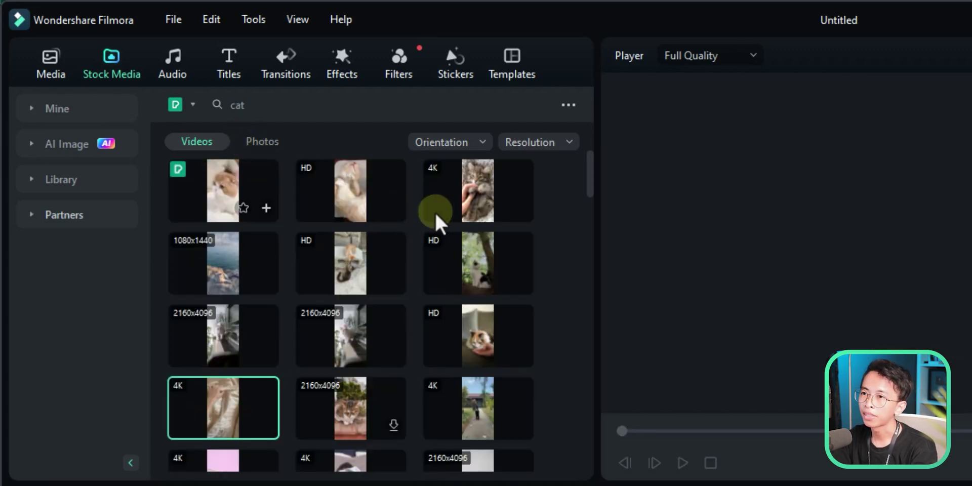
# Download and preview the HD portrait video of a cat lying in front of the red wooden wall.
pyautogui.moveTo(590, 174); pyautogui.dragTo(592, 233)
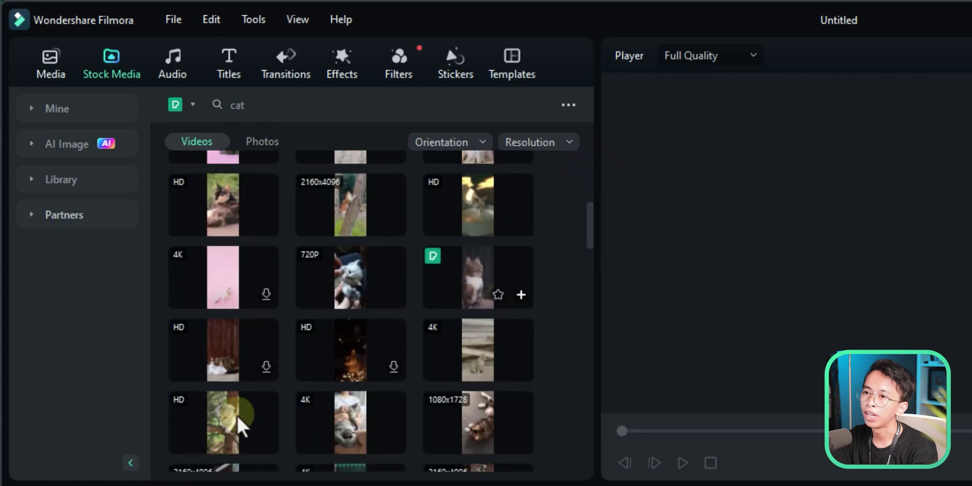
pyautogui.click(266, 368)
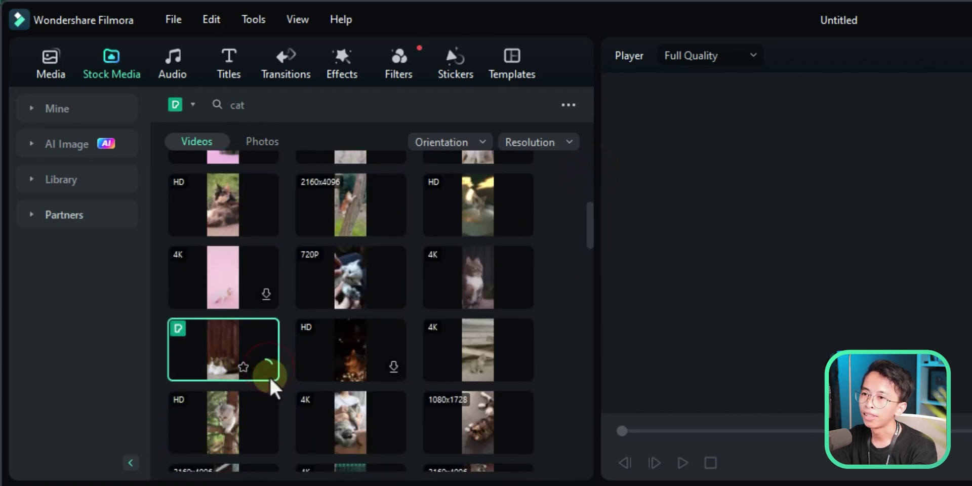
pyautogui.click(246, 338)
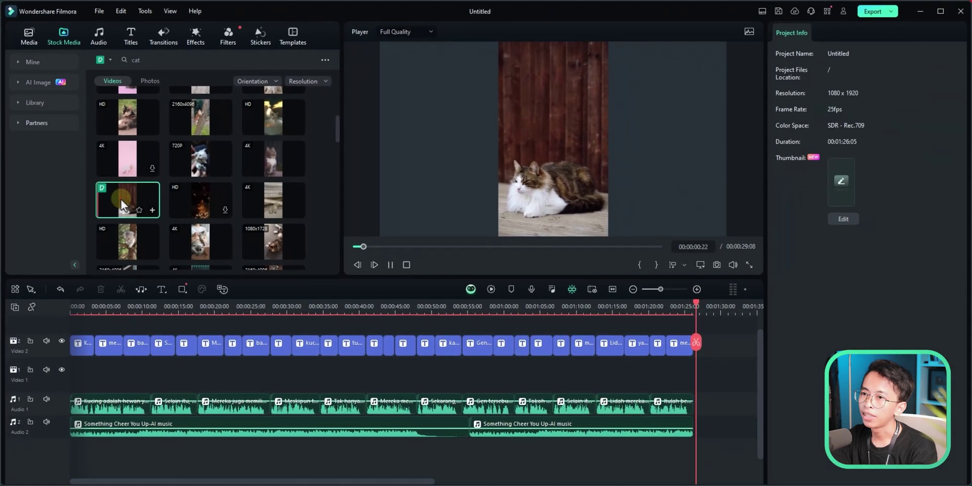
# Place the downloaded cat clip at the start of Video 1 and trim it to about 11 seconds, matching the first narration clip.
pyautogui.moveTo(120, 200); pyautogui.dragTo(79, 379)
pyautogui.moveTo(165, 369); pyautogui.dragTo(150, 372)
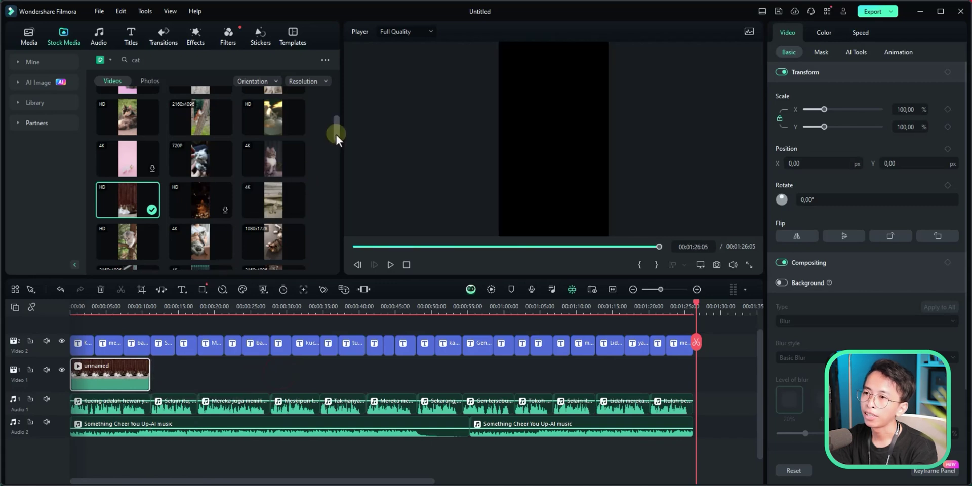
pyautogui.moveTo(337, 134); pyautogui.dragTo(336, 141)
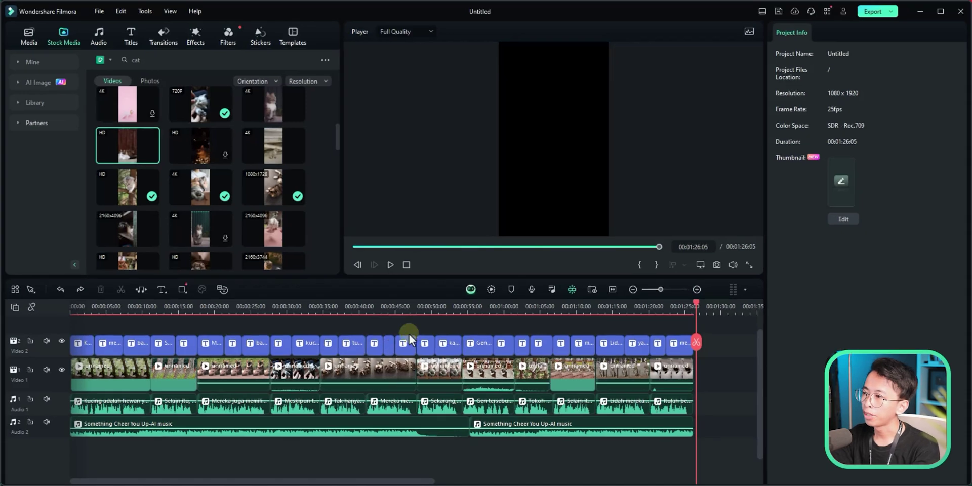
# Check the footage near the end and at the start of the timeline in the player.
pyautogui.click(673, 305)
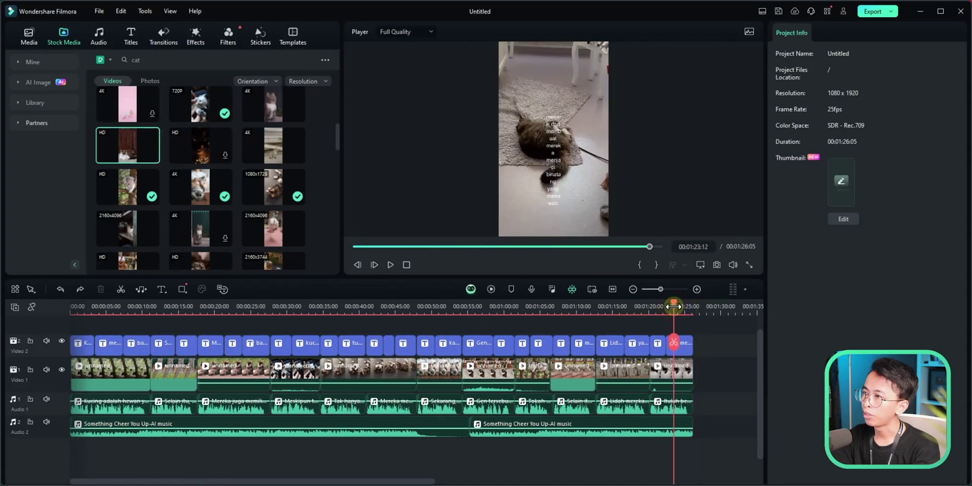
pyautogui.click(550, 133)
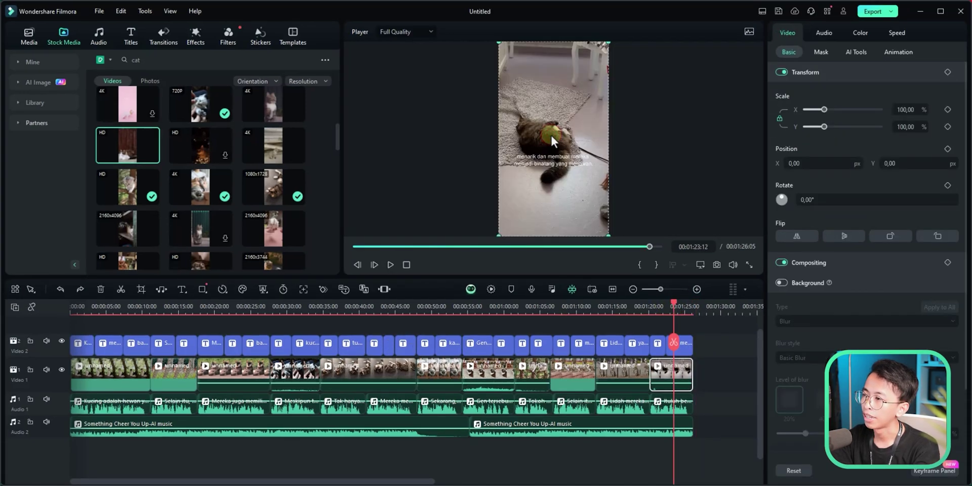
pyautogui.click(81, 305)
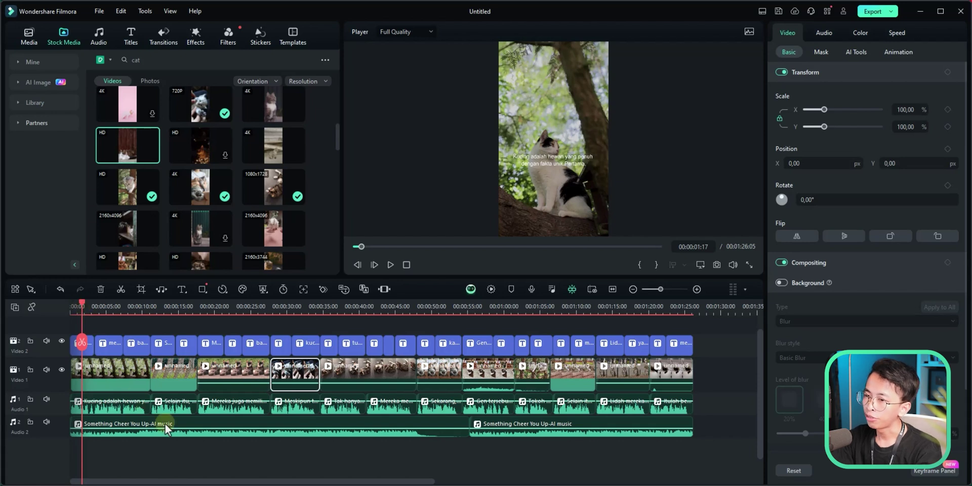
pyautogui.click(193, 445)
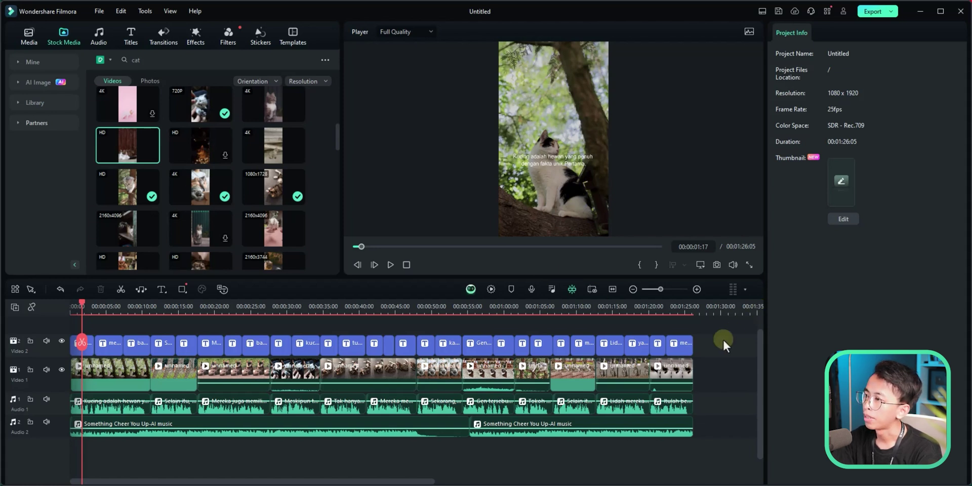
# Select all the subtitle titles on Video 2 and set their font to Poppins Bold.
pyautogui.moveTo(722, 339); pyautogui.dragTo(72, 347)
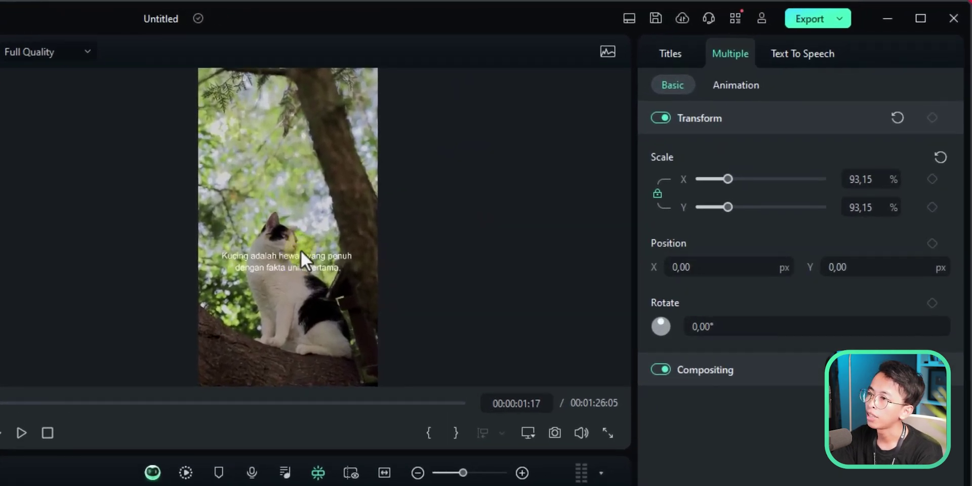
pyautogui.click(673, 53)
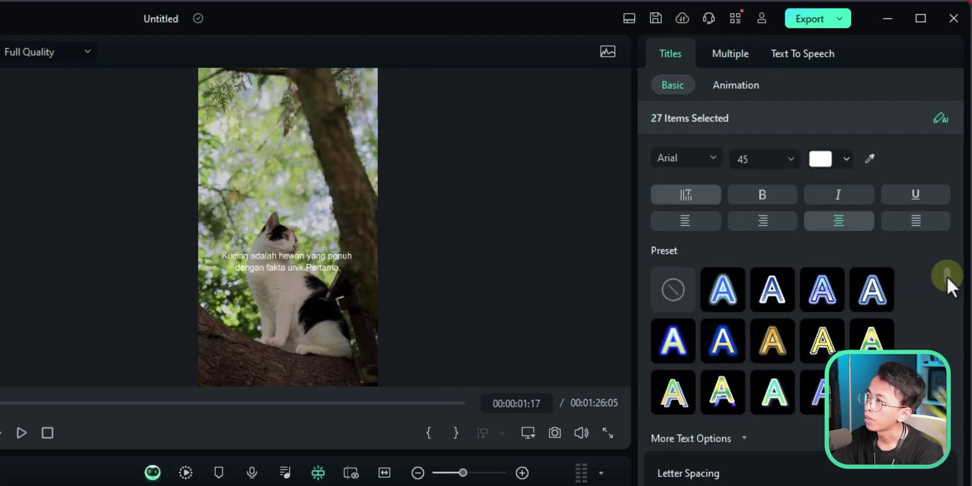
pyautogui.click(683, 160)
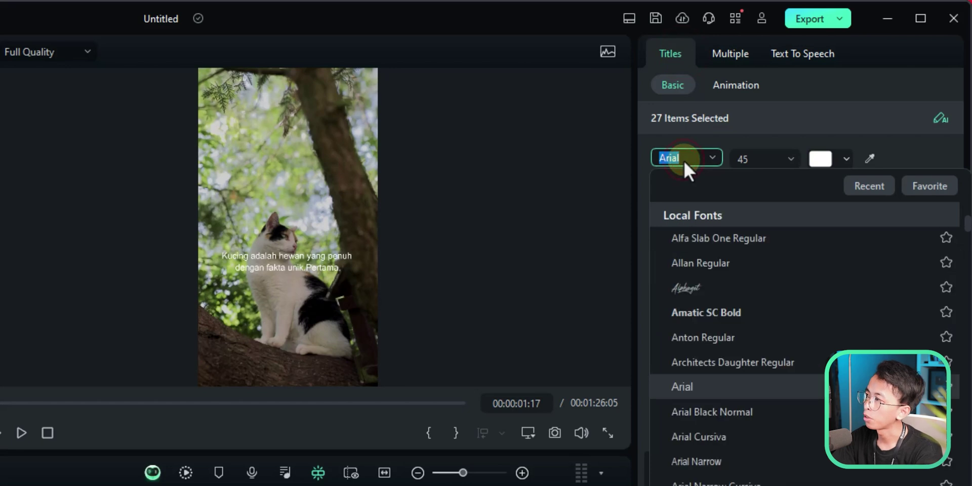
pyautogui.write('POPP')
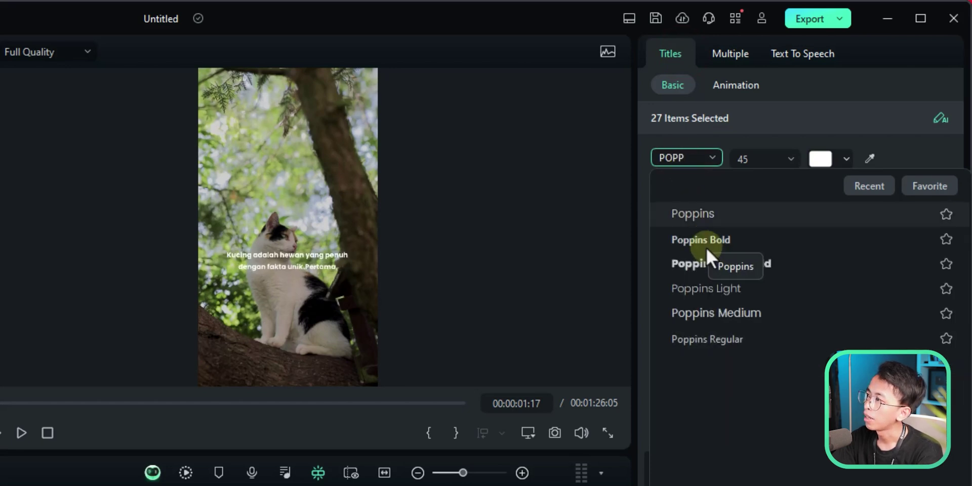
pyautogui.click(714, 242)
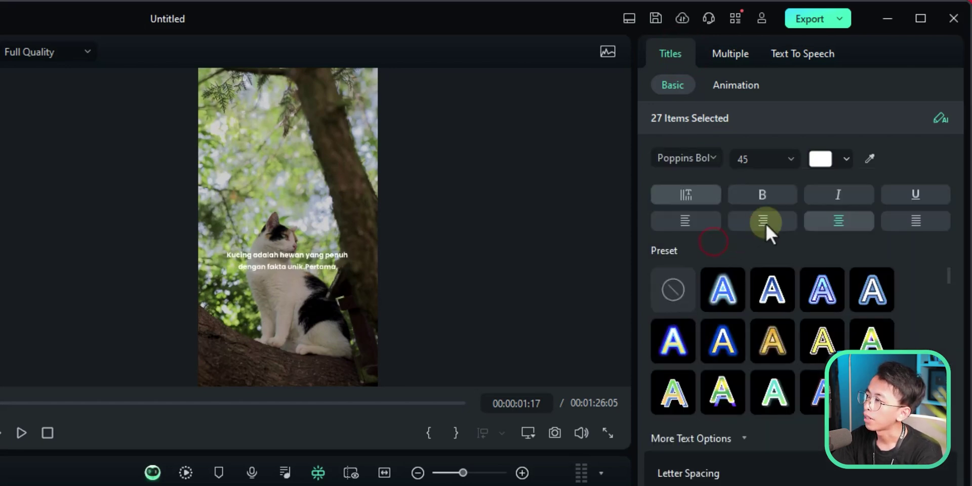
# Try a pale yellow-green text colour and several coloured text presets on the selected subtitles.
pyautogui.click(816, 163)
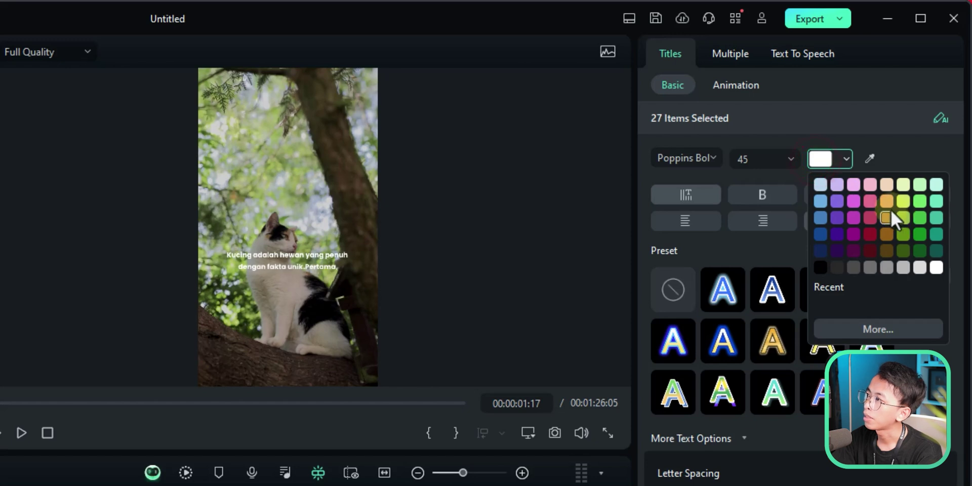
pyautogui.click(903, 179)
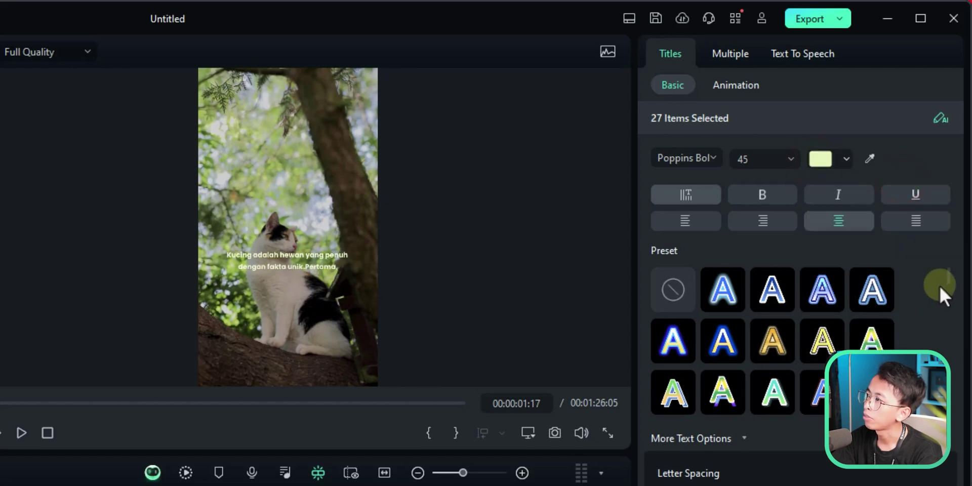
pyautogui.moveTo(946, 275); pyautogui.dragTo(947, 278)
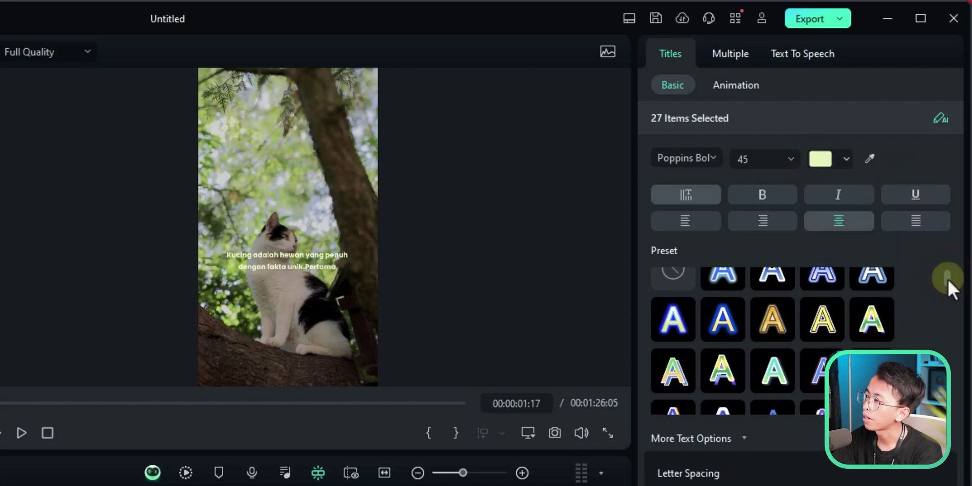
pyautogui.click(871, 319)
pyautogui.click(722, 319)
pyautogui.scroll(-2, 771, 374)
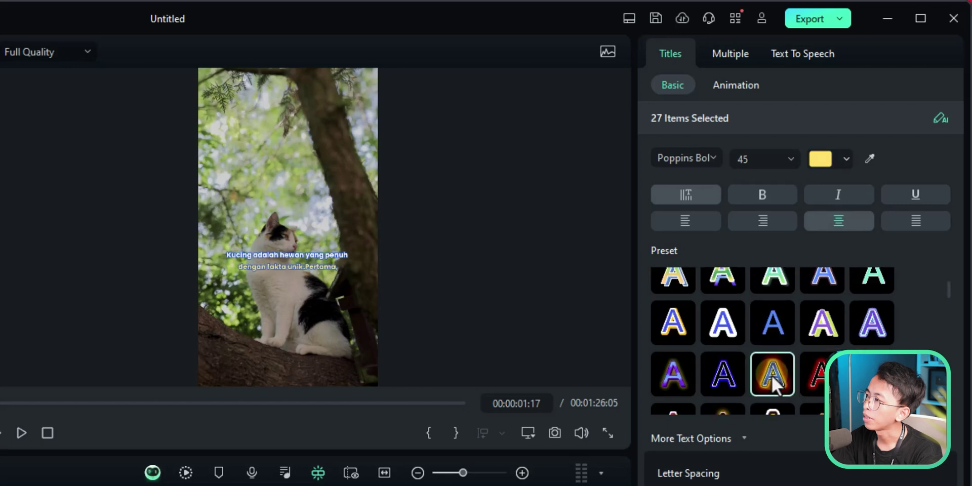
pyautogui.scroll(-3, 804, 328)
pyautogui.click(673, 329)
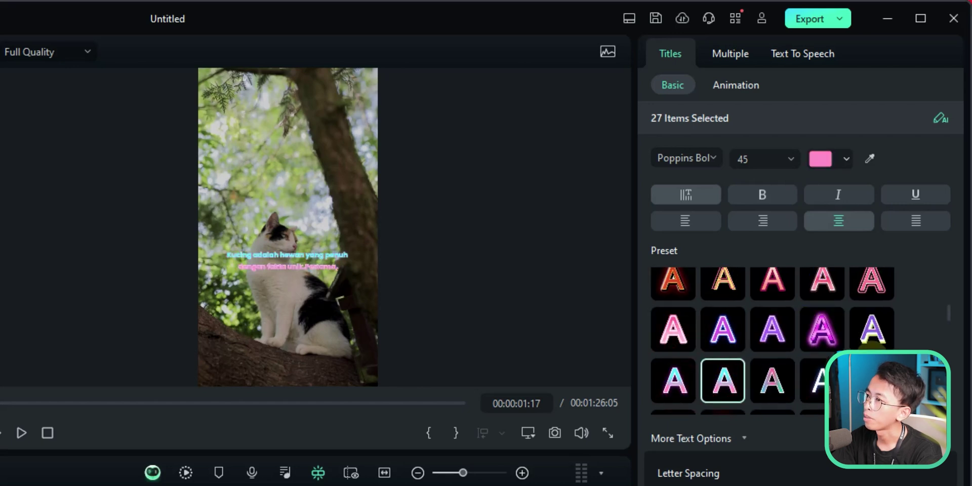
# Apply the bright yellow text preset with a dark outline to all the selected subtitles.
pyautogui.scroll(5, 737, 316)
pyautogui.click(737, 329)
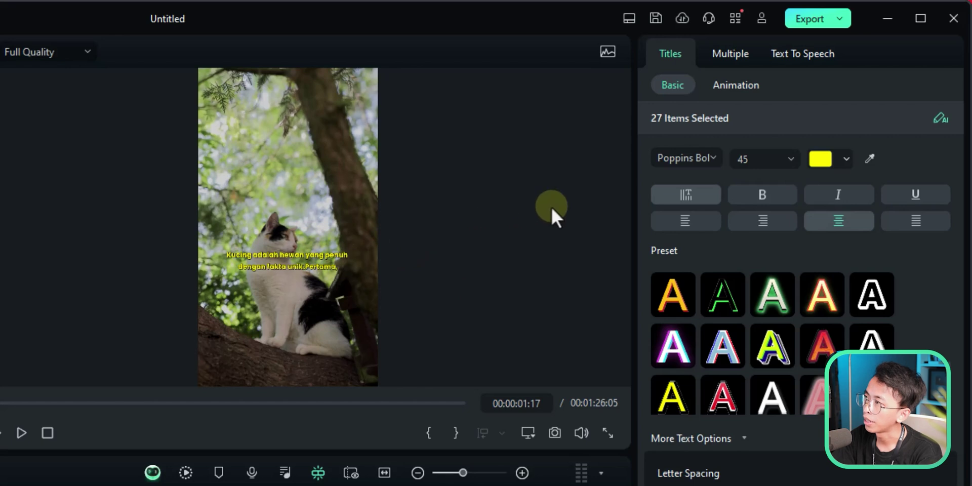
# Scale all the subtitles to 95.89% and move them down to a Y position of -205 px.
pyautogui.click(731, 51)
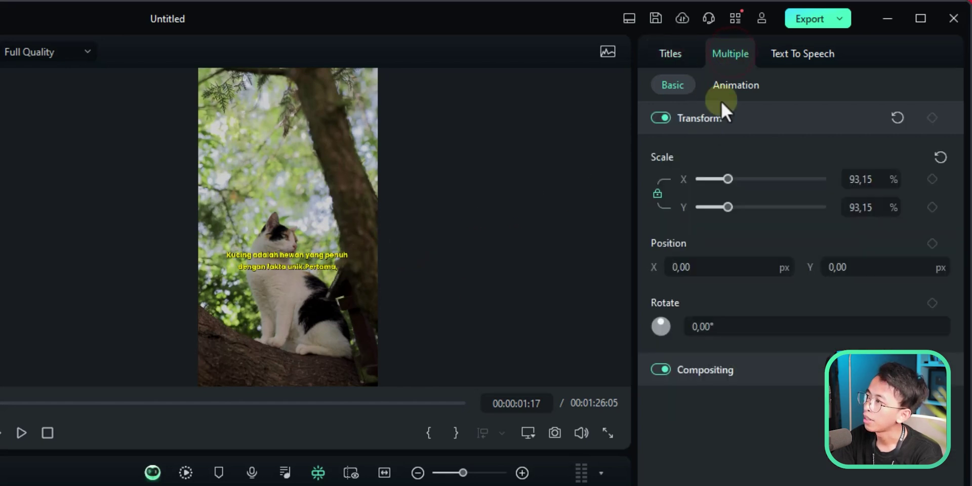
pyautogui.moveTo(727, 180); pyautogui.dragTo(728, 179)
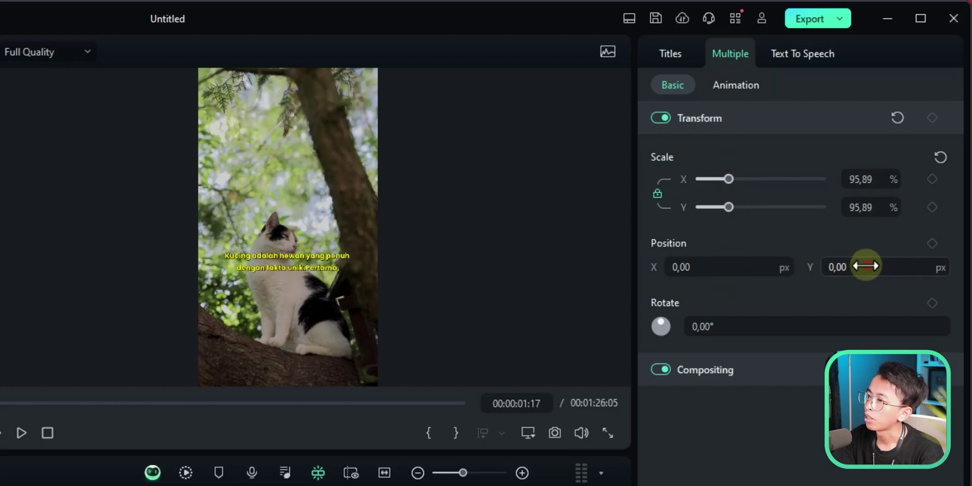
pyautogui.moveTo(865, 266); pyautogui.dragTo(909, 264)
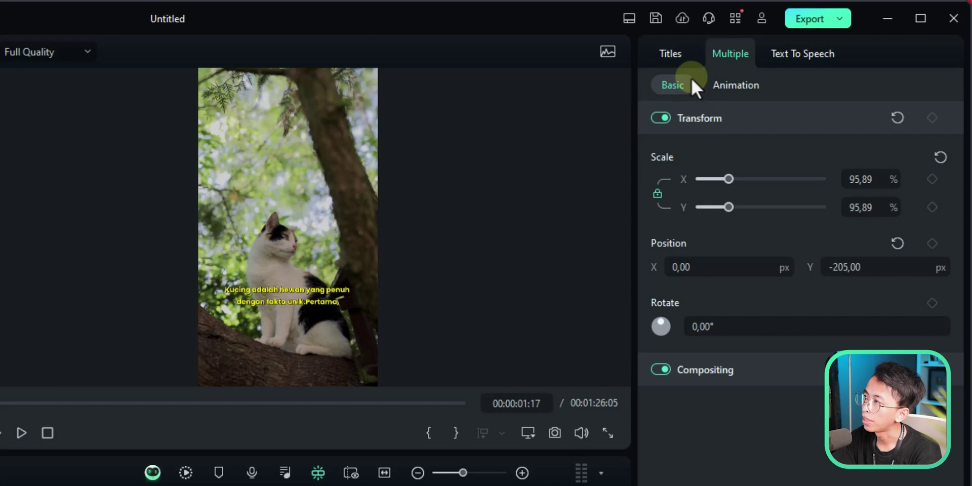
# Give all the subtitles the Fade1 intro animation, deselect them and play the video.
pyautogui.click(671, 53)
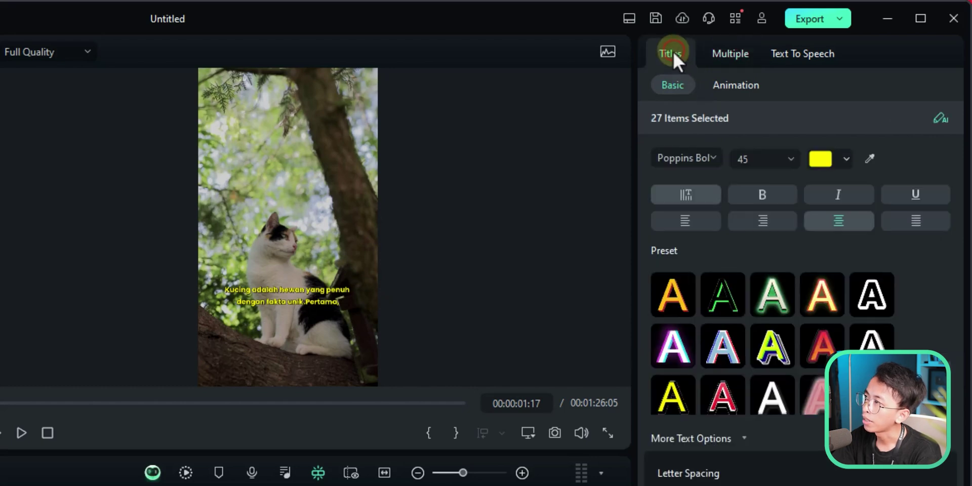
pyautogui.click(735, 87)
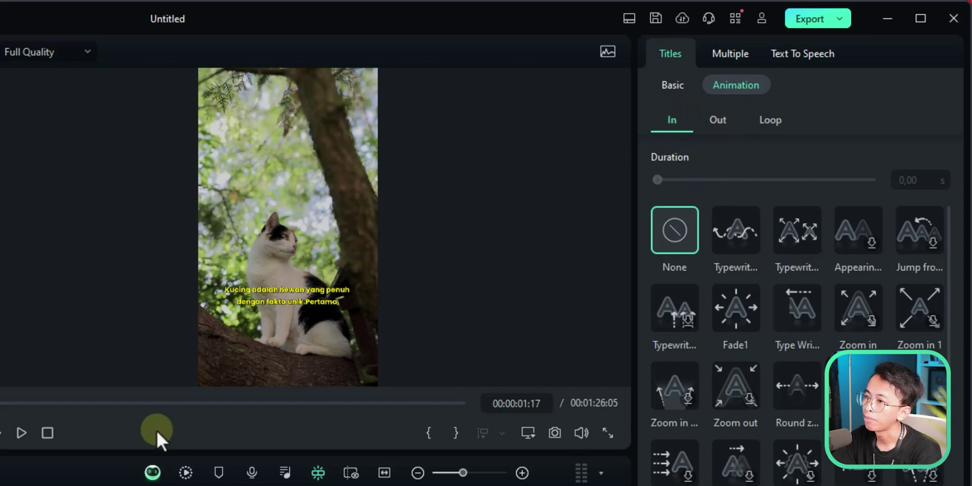
pyautogui.click(730, 314)
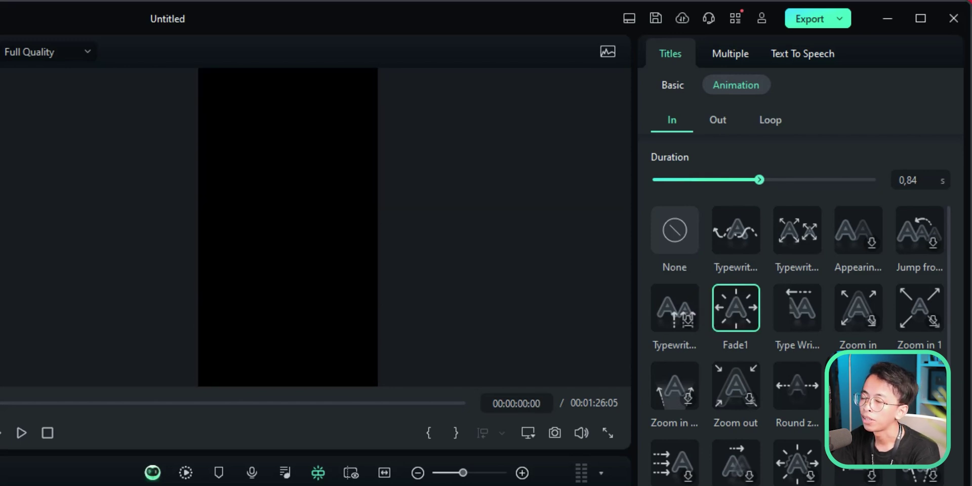
pyautogui.press('Escape')
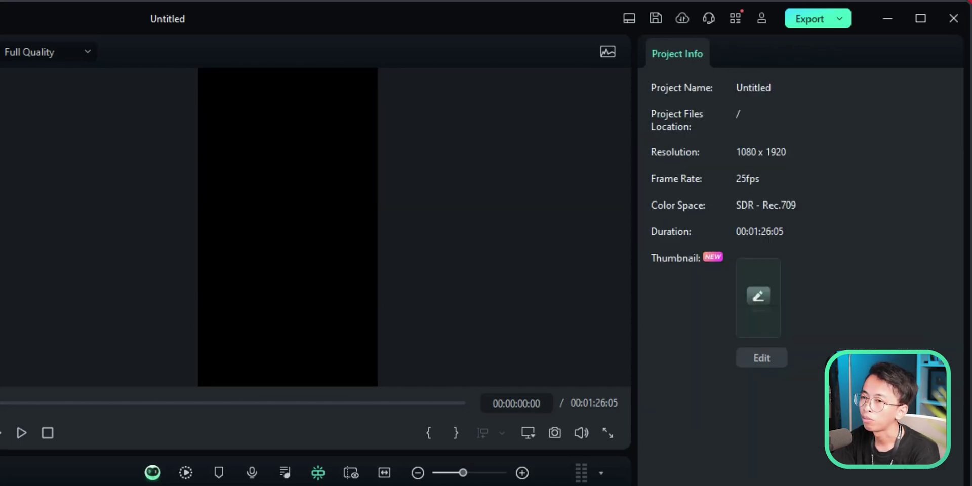
pyautogui.press('space')
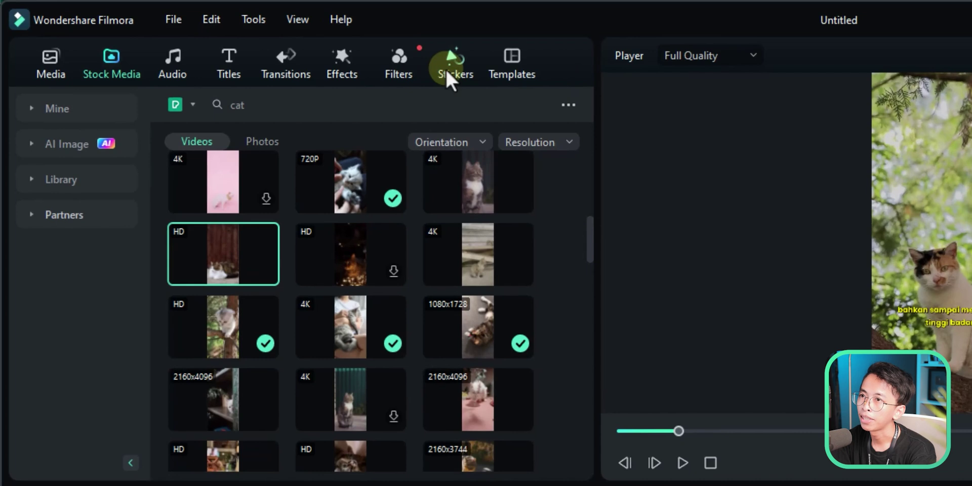
# Browse the Basic video effects in the effects library.
pyautogui.click(336, 69)
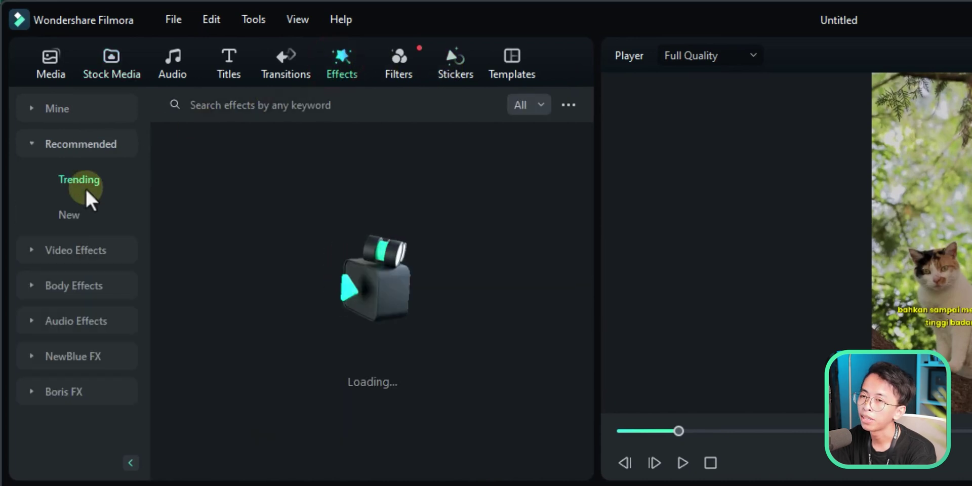
pyautogui.click(47, 250)
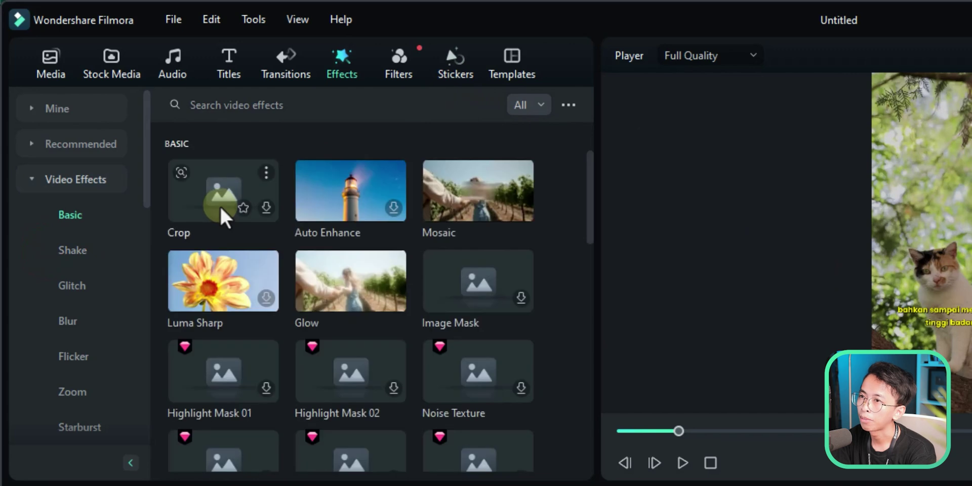
pyautogui.scroll(-3, 402, 263)
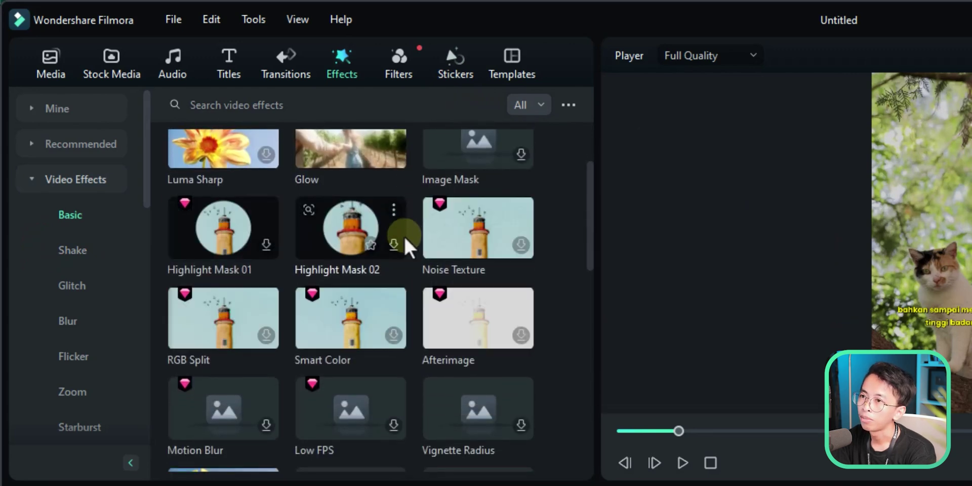
pyautogui.scroll(3, 396, 238)
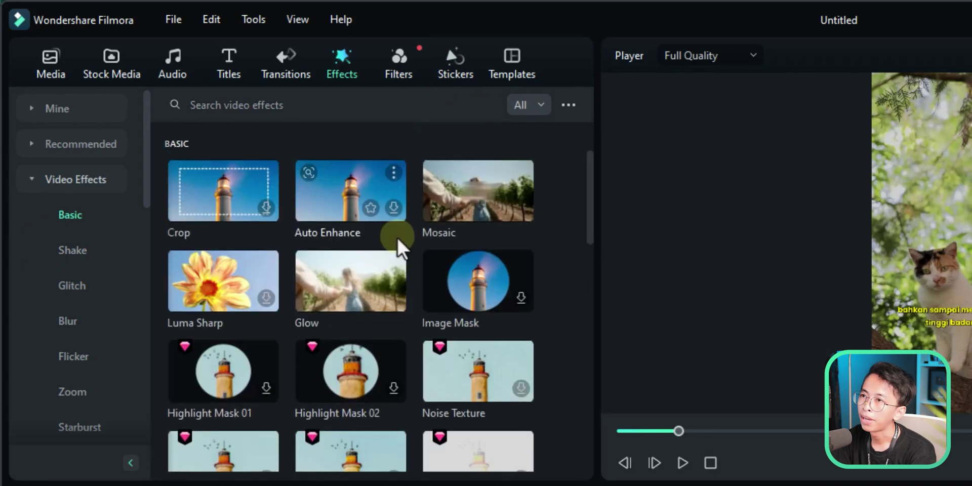
# Search the sticker library for "CAT".
pyautogui.click(454, 67)
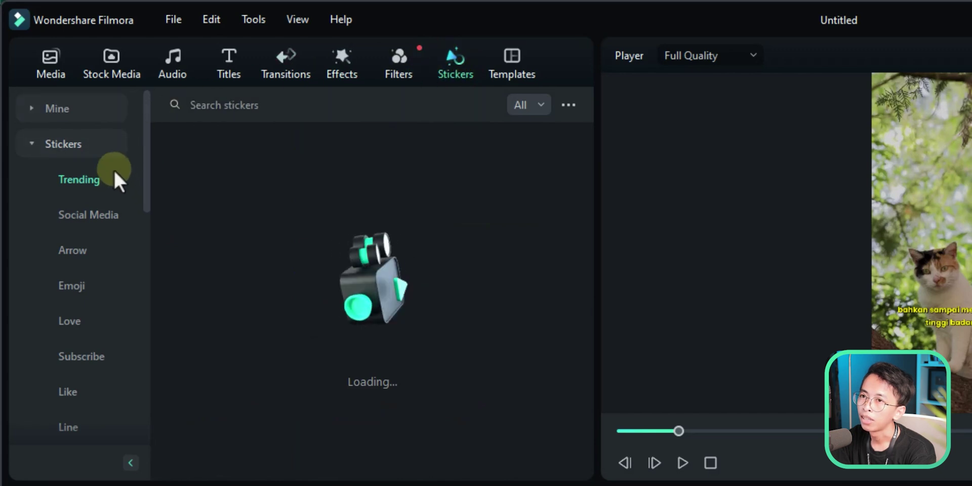
pyautogui.scroll(-3, 101, 286)
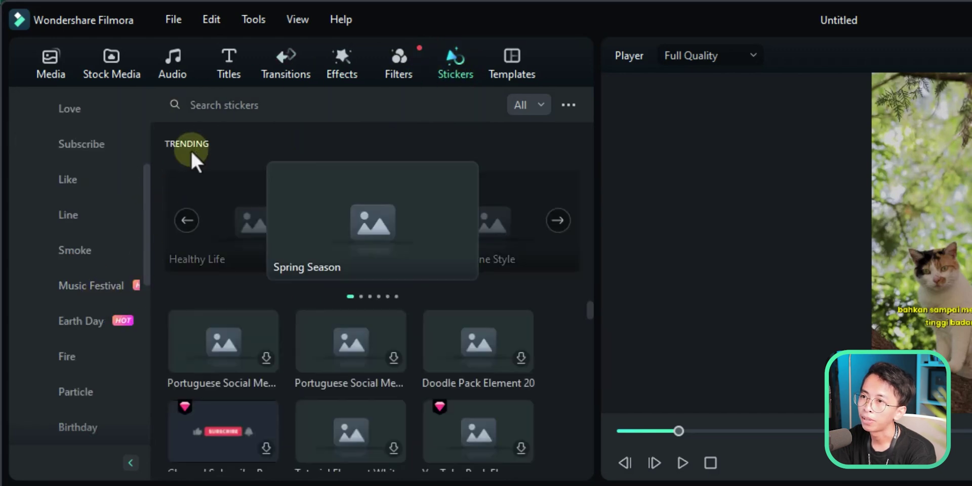
pyautogui.click(216, 105)
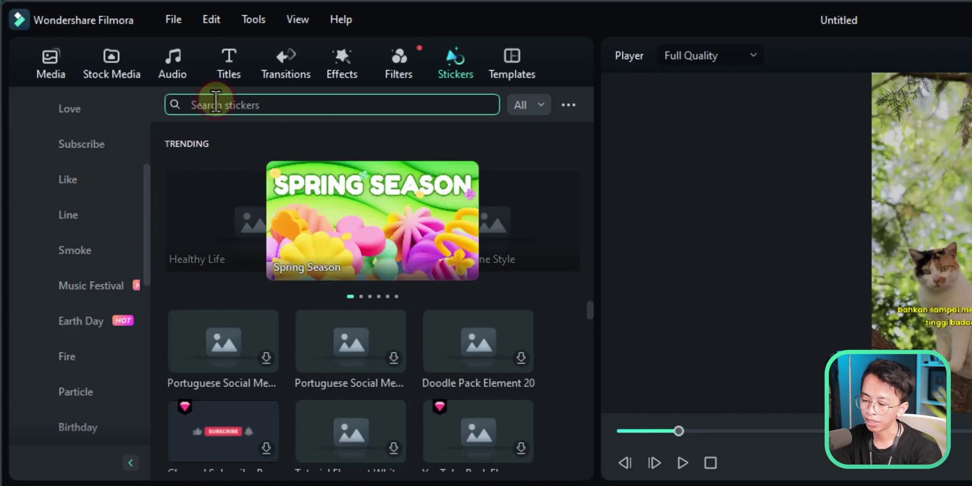
pyautogui.write('CAT')
pyautogui.press('Return')
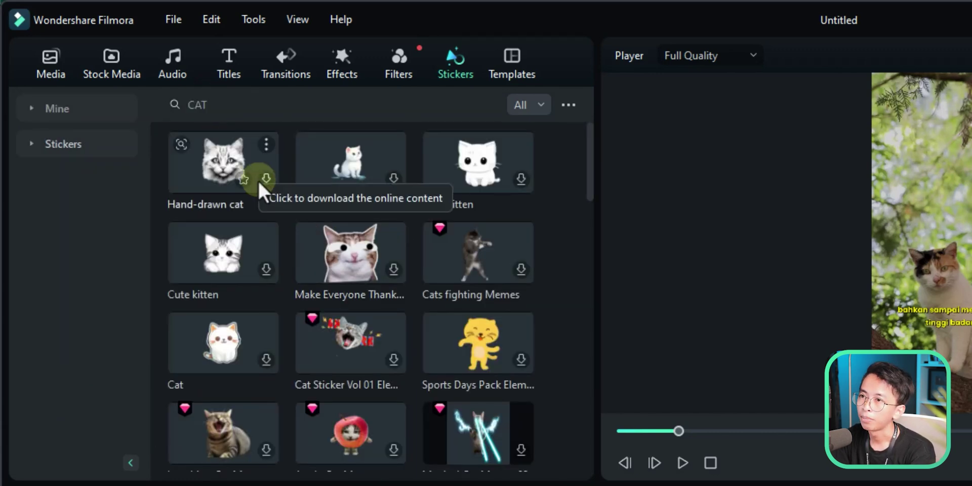
# Try the white Cute kitten sticker on a new track above the subtitles near the start of the timeline.
pyautogui.click(521, 175)
pyautogui.moveTo(511, 186); pyautogui.dragTo(162, 485)
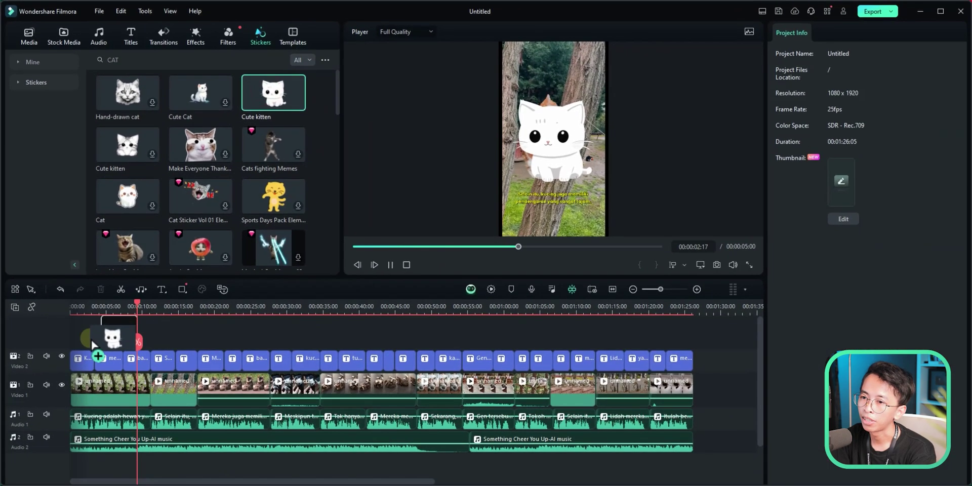
pyautogui.moveTo(93, 344); pyautogui.dragTo(92, 349)
pyautogui.press('Delete')
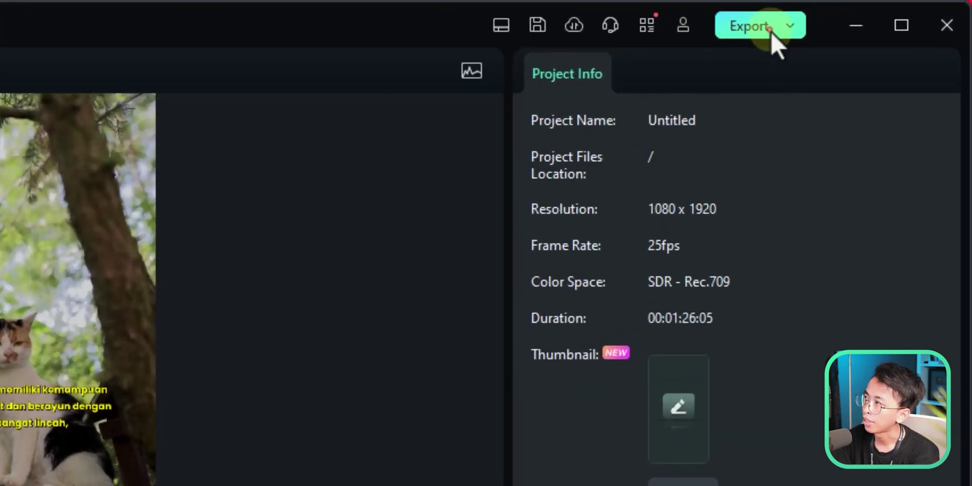
# Export the video for iPhone as Fakta Kucing - SHORTS at 1920x1080 resolution and Recommend quality.
pyautogui.click(770, 30)
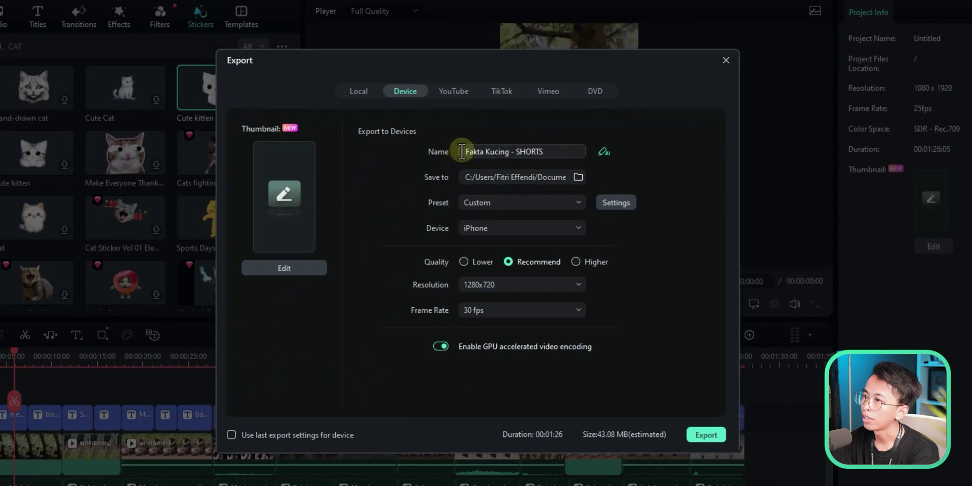
pyautogui.tripleClick(564, 155)
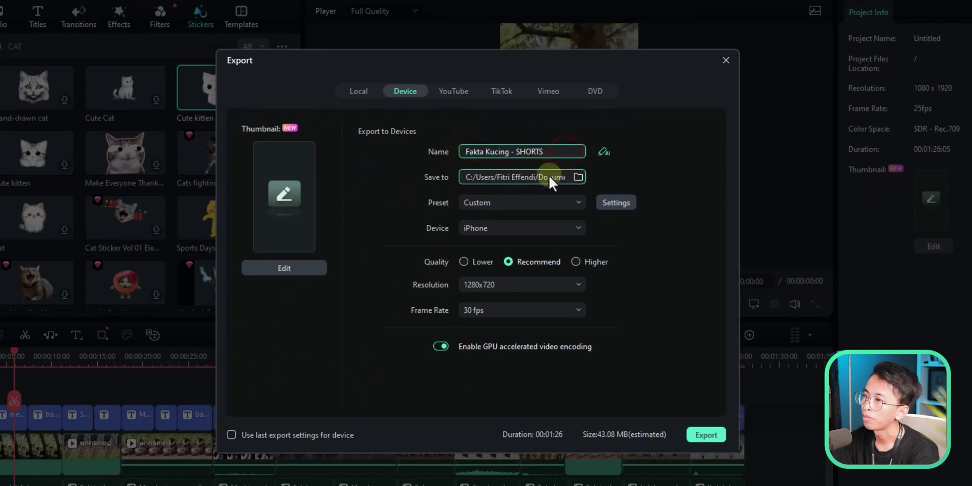
pyautogui.click(548, 174)
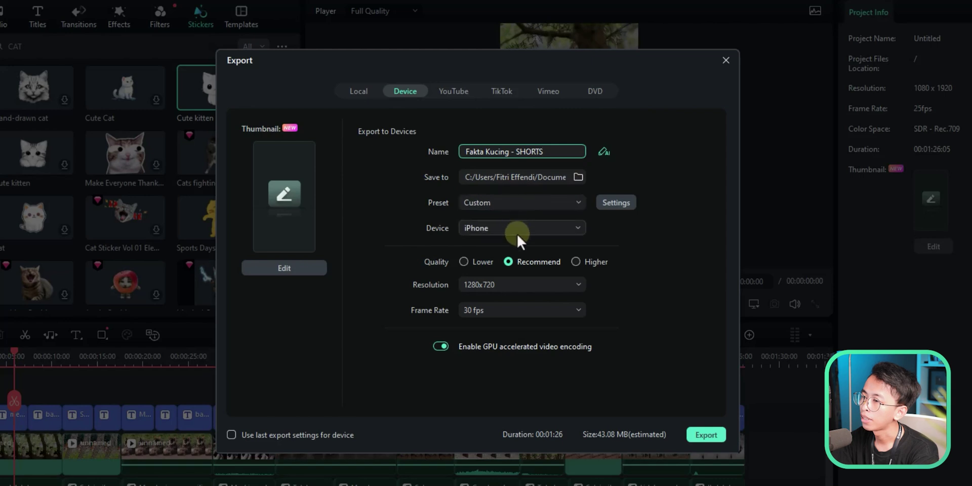
pyautogui.click(591, 273)
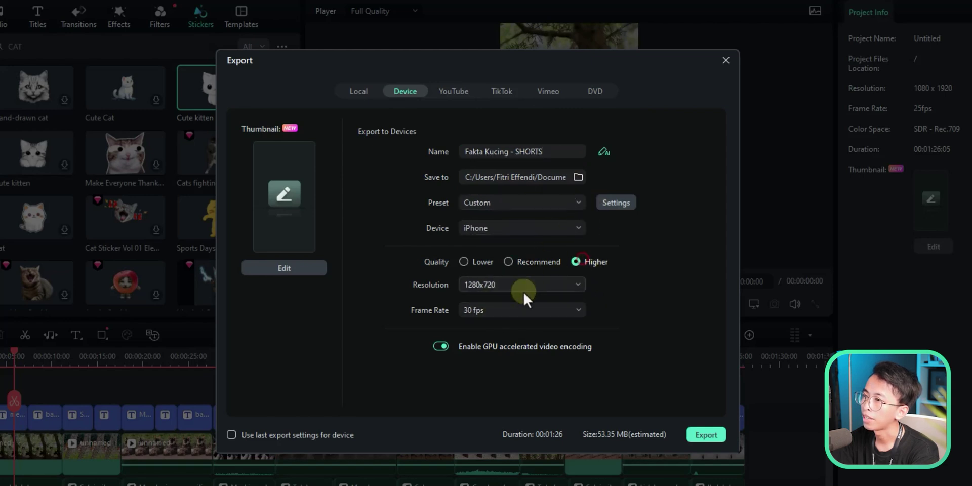
pyautogui.click(524, 289)
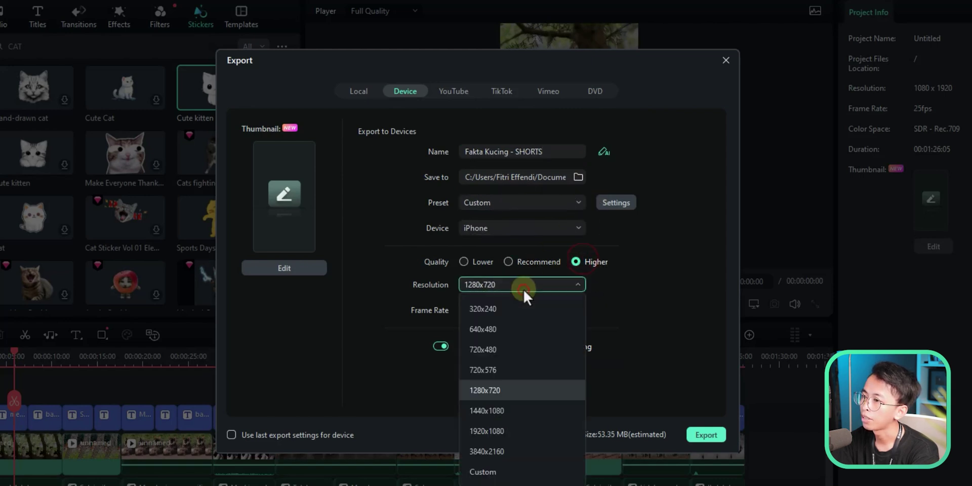
pyautogui.click(491, 431)
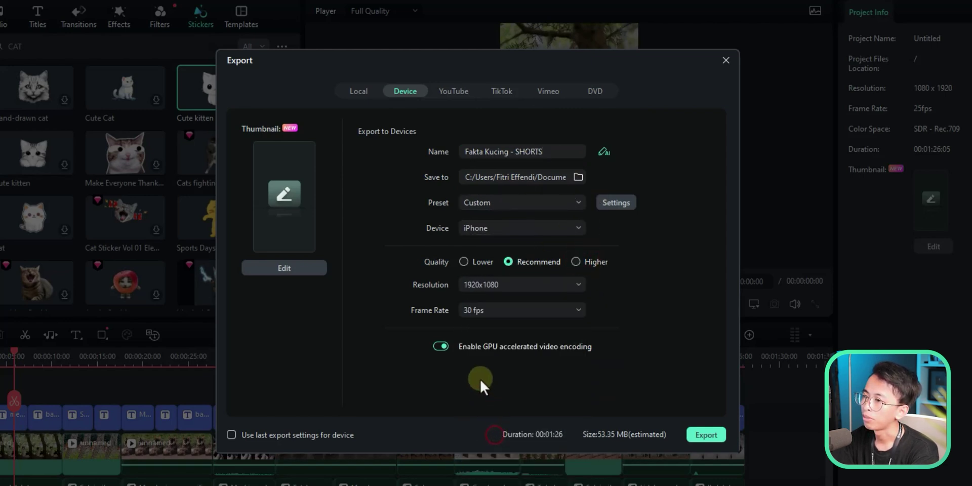
pyautogui.click(706, 436)
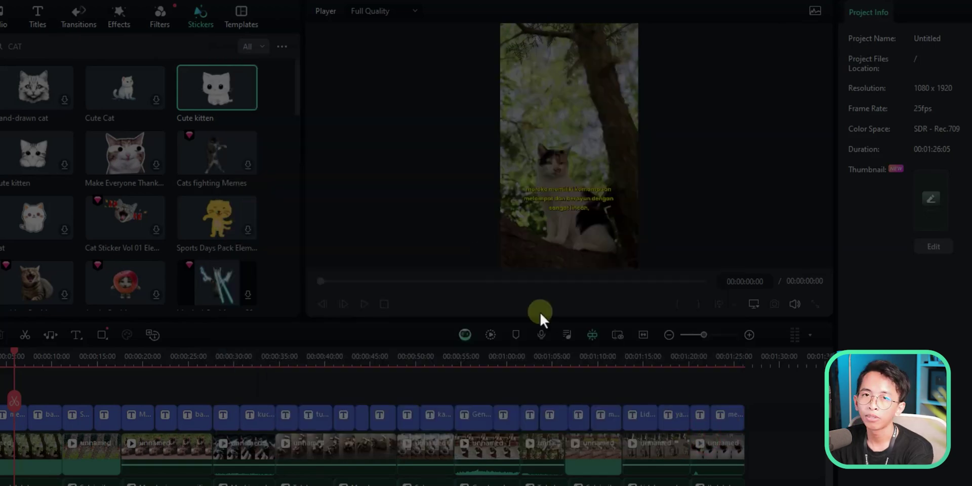